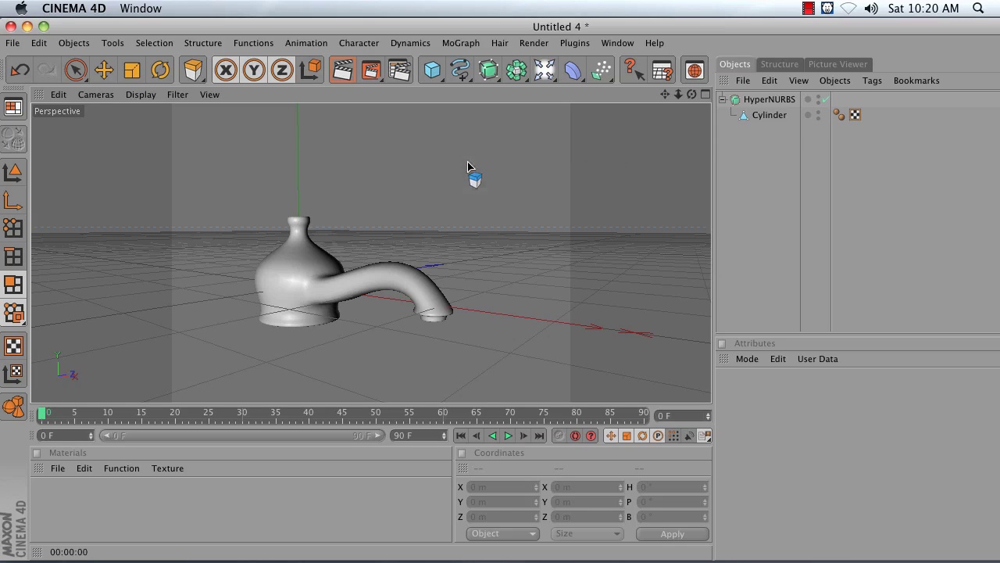
- Examine the finished faucet model and compare it with the reference photo of the sink fixtures
click(13, 172)
drag(693, 96, 673, 104)
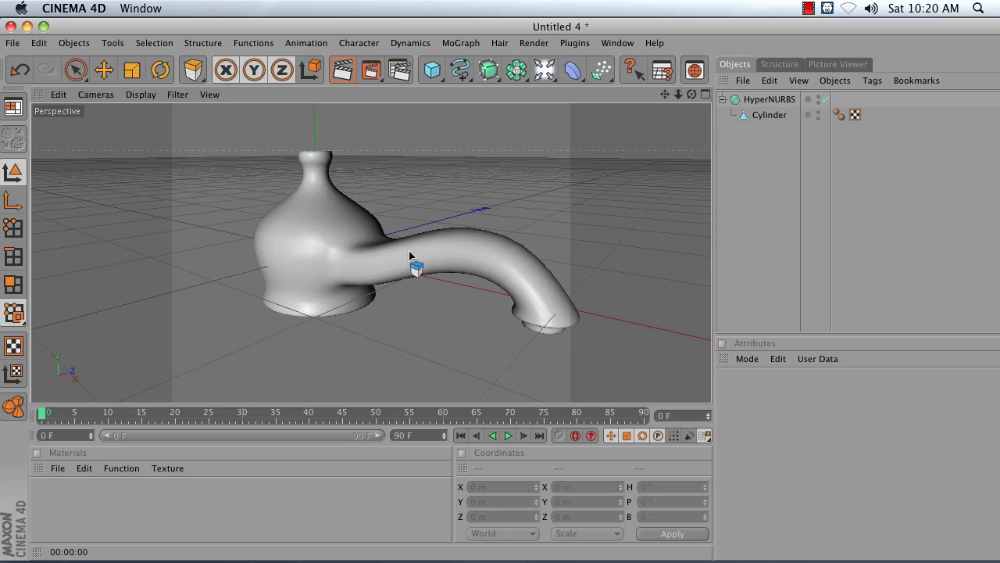
click(828, 66)
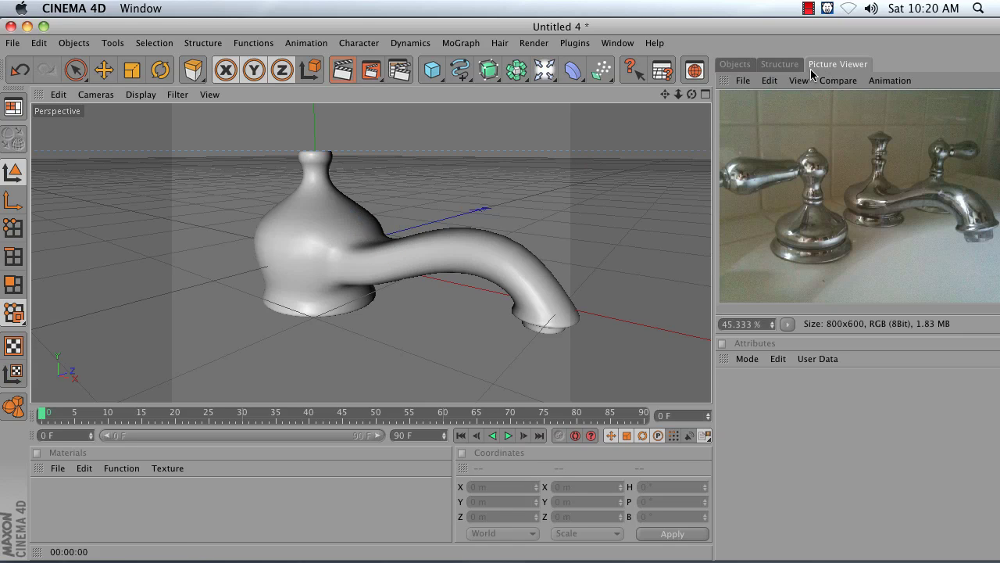
drag(711, 138, 484, 134)
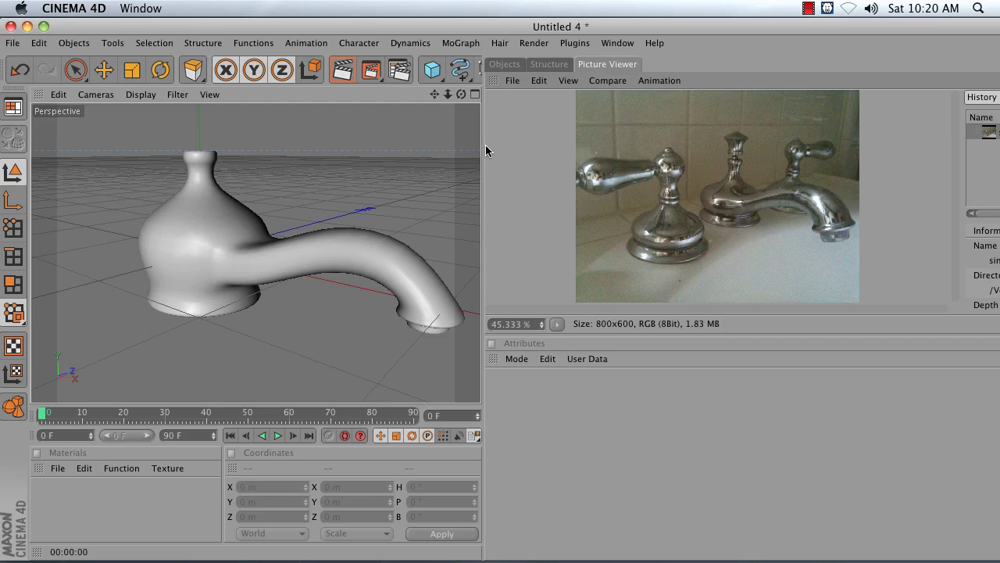
drag(483, 146, 719, 173)
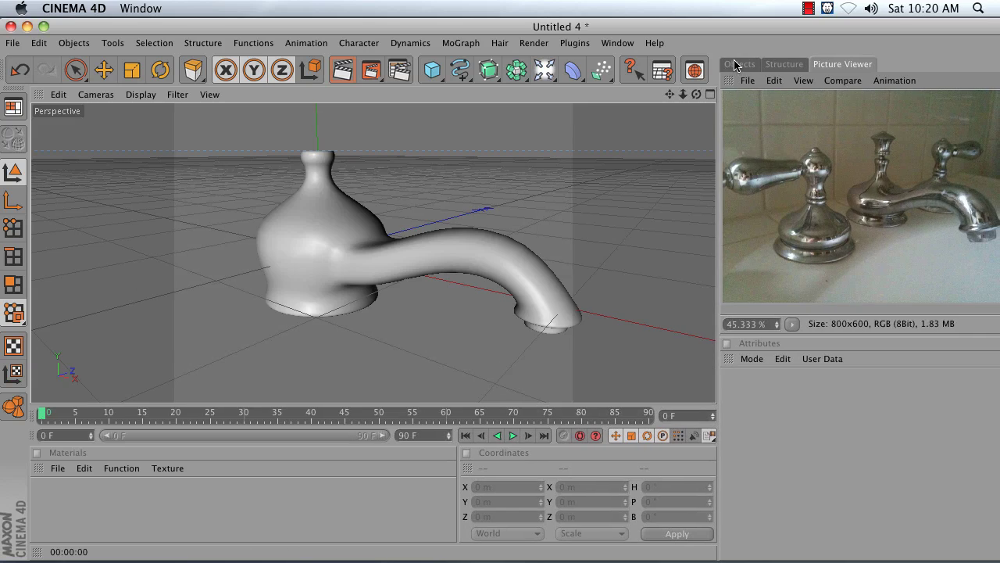
- Turn off the HyperNURBS smoothing and inspect the faucet's low-polygon cage from several angles
click(740, 64)
click(753, 117)
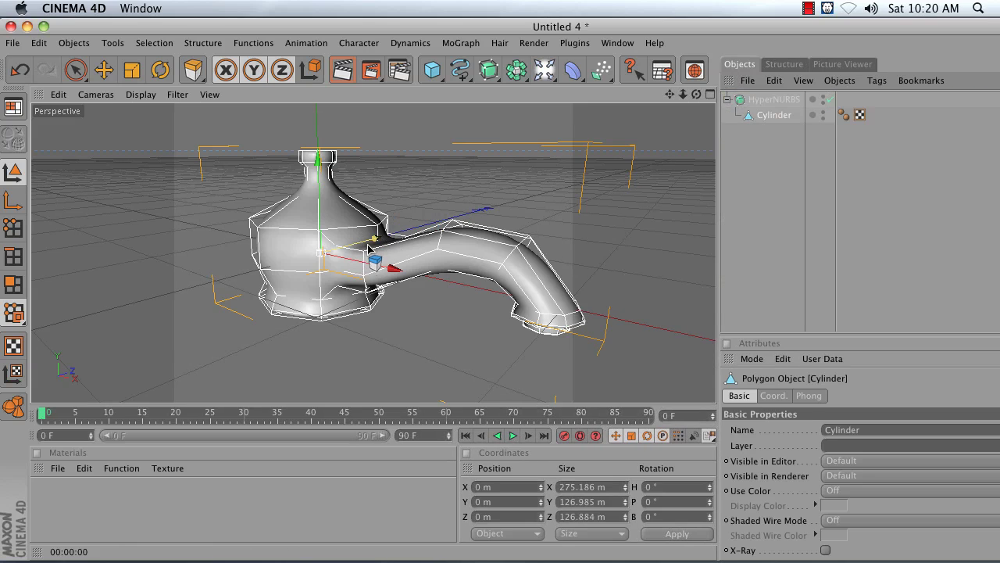
key(q)
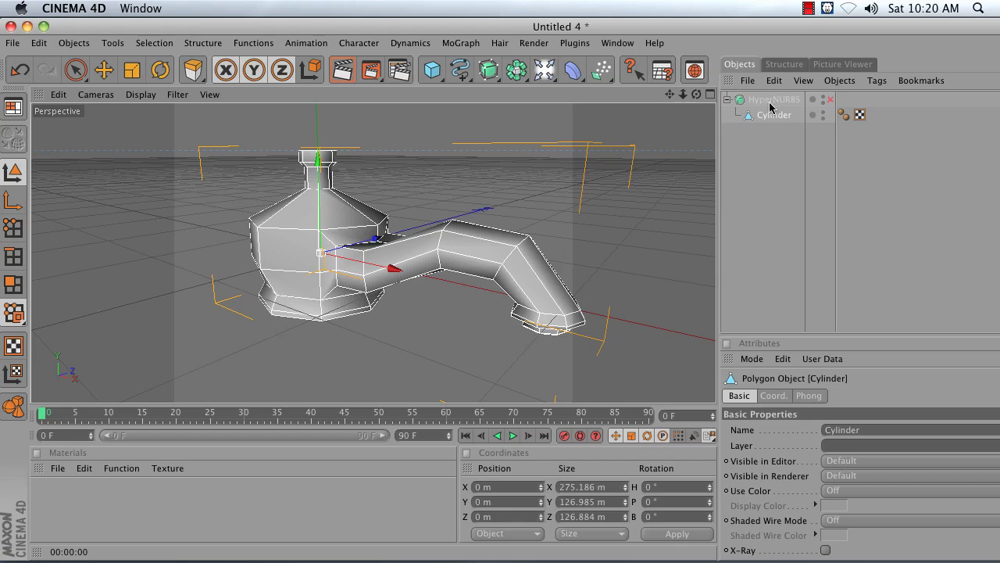
drag(693, 97, 672, 102)
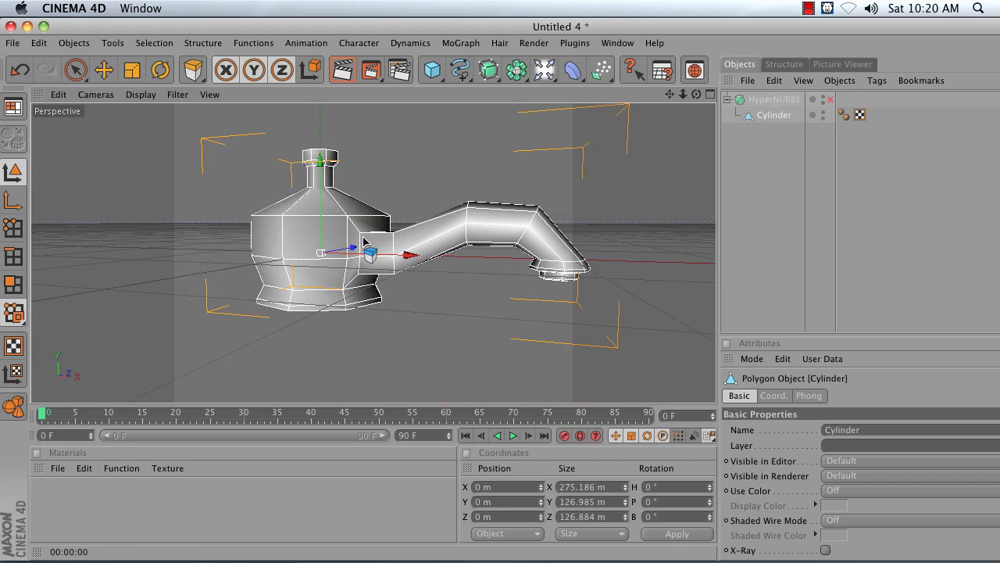
drag(701, 103, 482, 159)
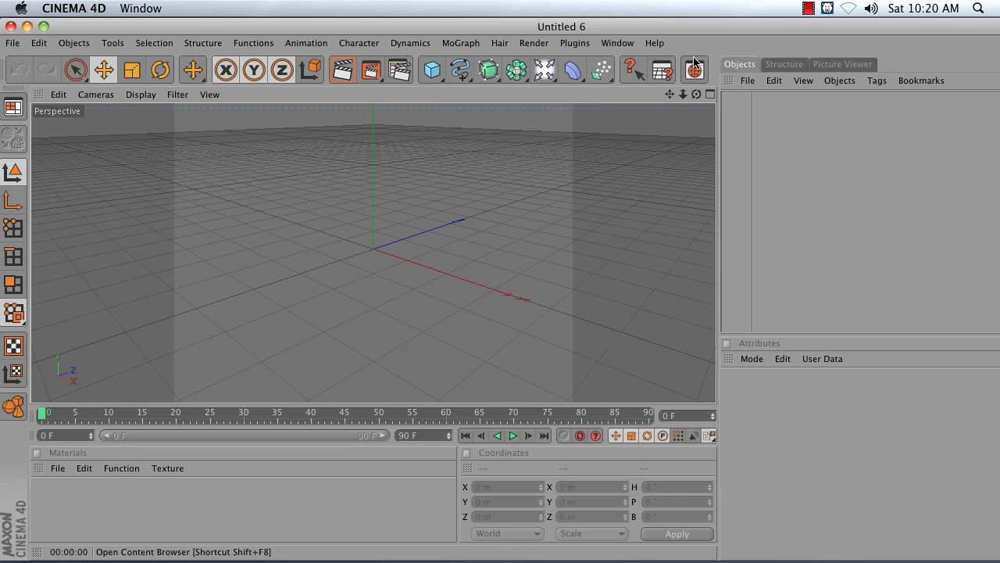
- With the faucet reference photo displayed, add a cylinder primitive and set its rotation segments to 8
click(821, 66)
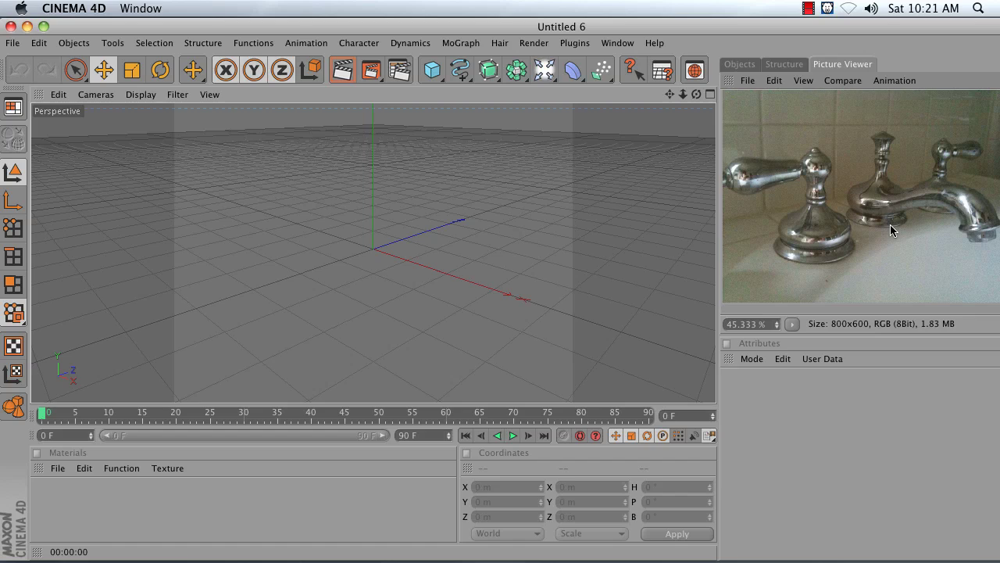
click(433, 76)
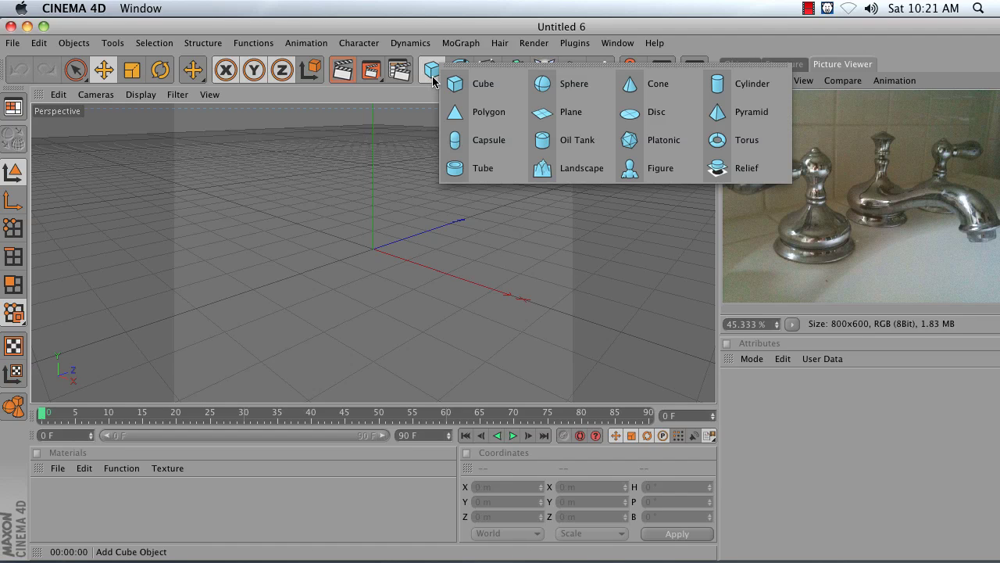
click(745, 92)
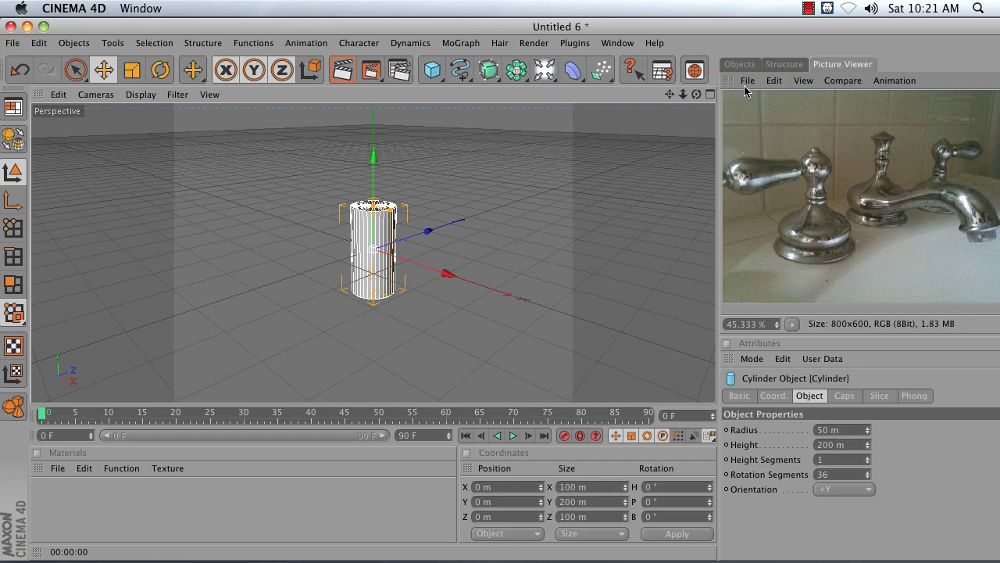
mouse_move(696, 94)
mouse_down()
mouse_move(734, 111)
mouse_move(774, 100)
mouse_move(746, 62)
mouse_move(722, 109)
mouse_move(696, 94)
mouse_move(742, 94)
mouse_move(690, 93)
mouse_up()
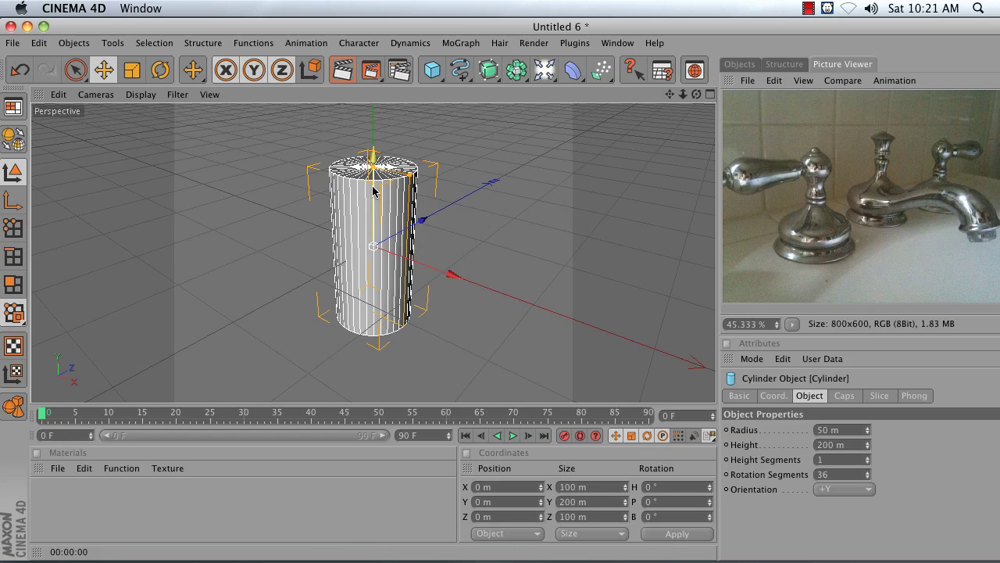
double_click(855, 475)
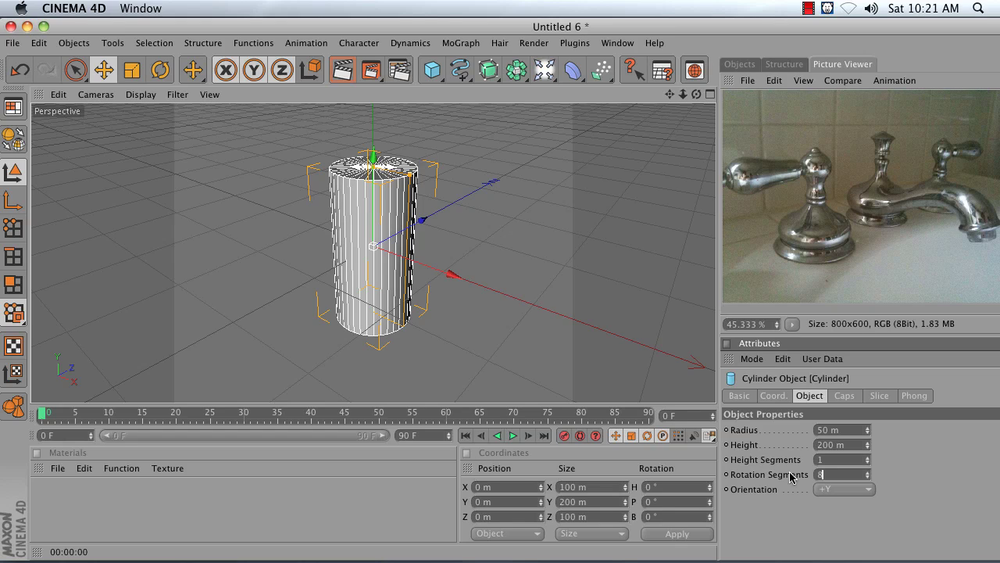
text(8)
key(Return)
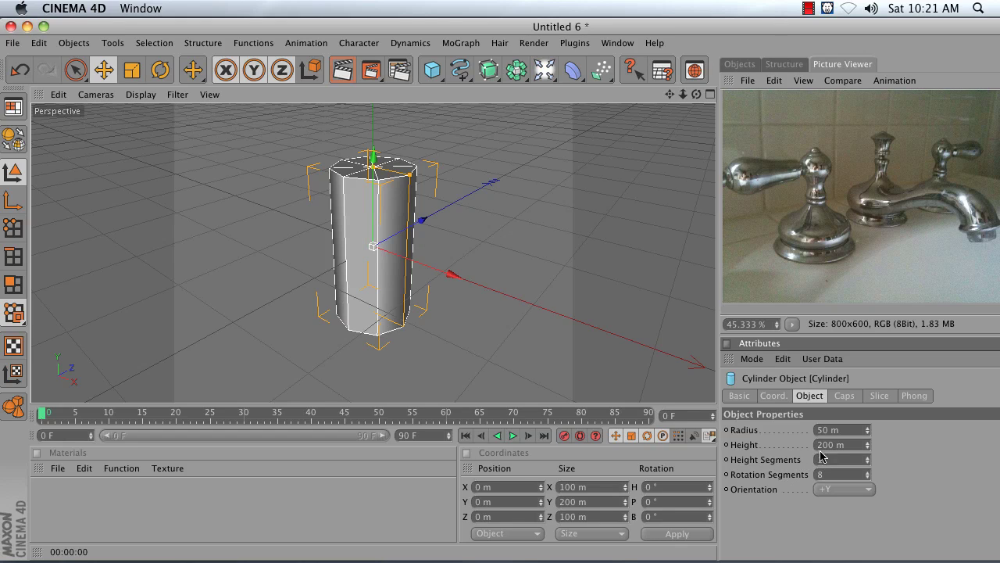
- Reduce the cylinder's height to 50 m and finally to 25 m
click(845, 443)
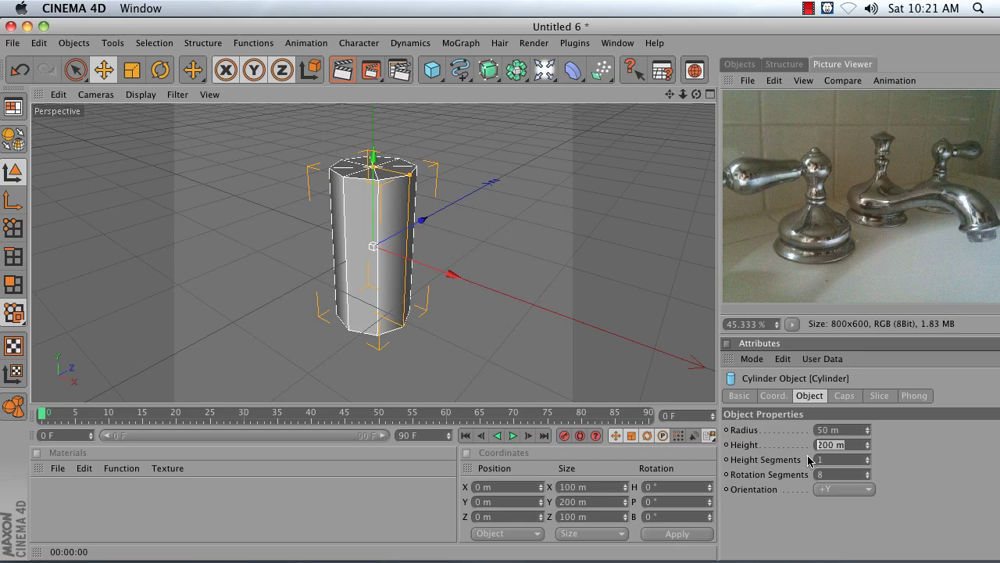
text(50)
key(Return)
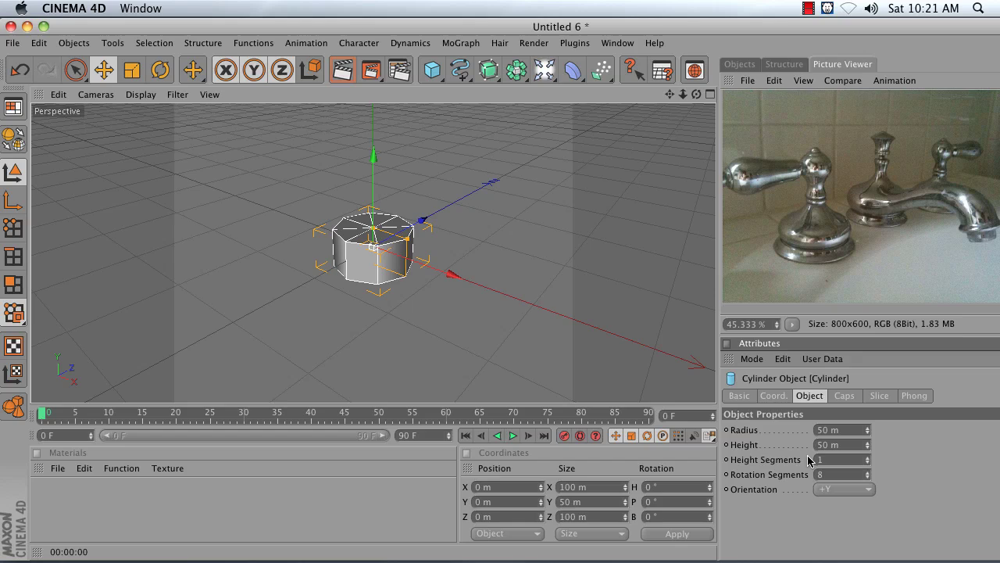
click(838, 445)
text(25)
key(Return)
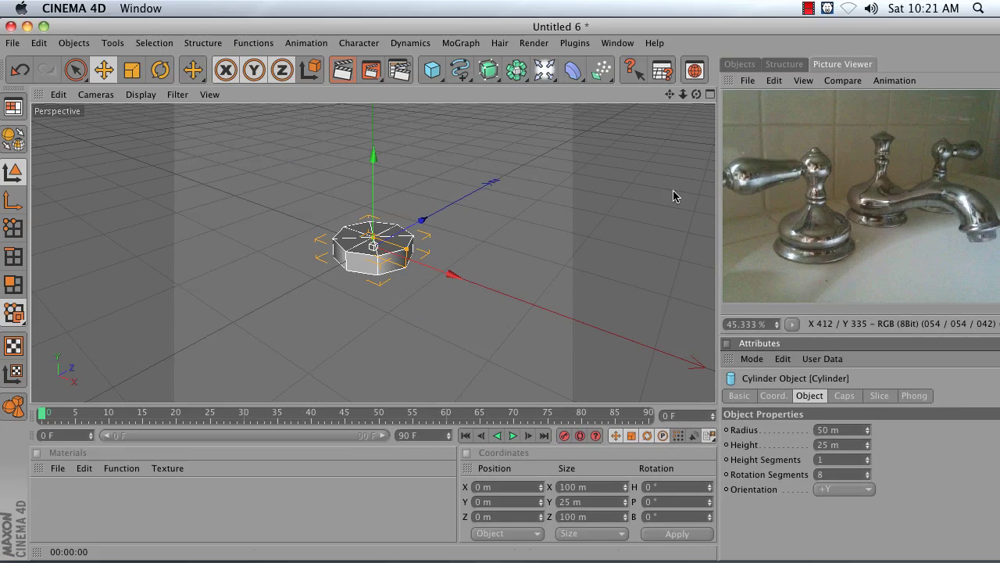
- Make the cylinder editable and switch to polygon editing mode
mouse_move(697, 94)
mouse_down()
mouse_move(687, 118)
mouse_move(699, 100)
mouse_up()
click(735, 67)
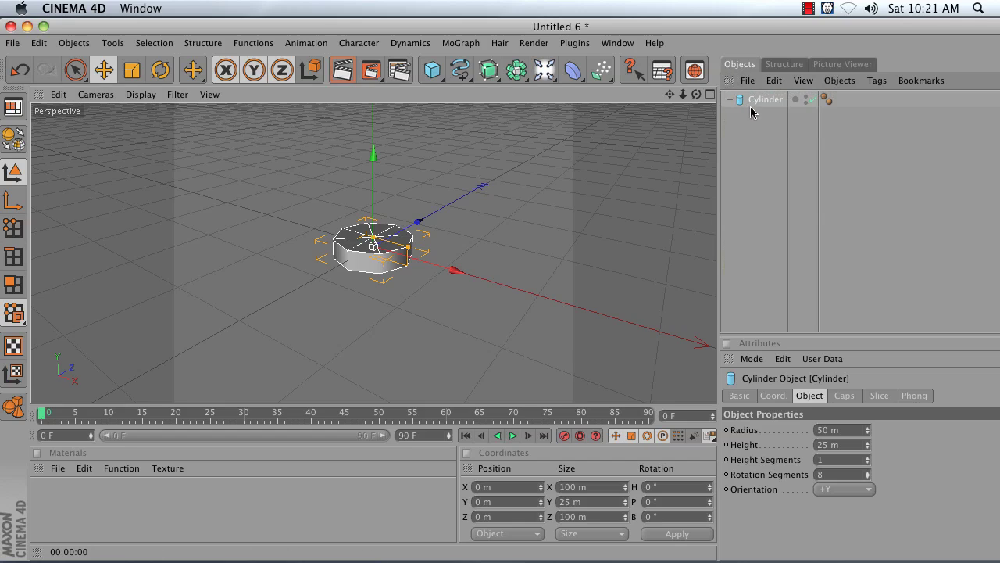
click(9, 140)
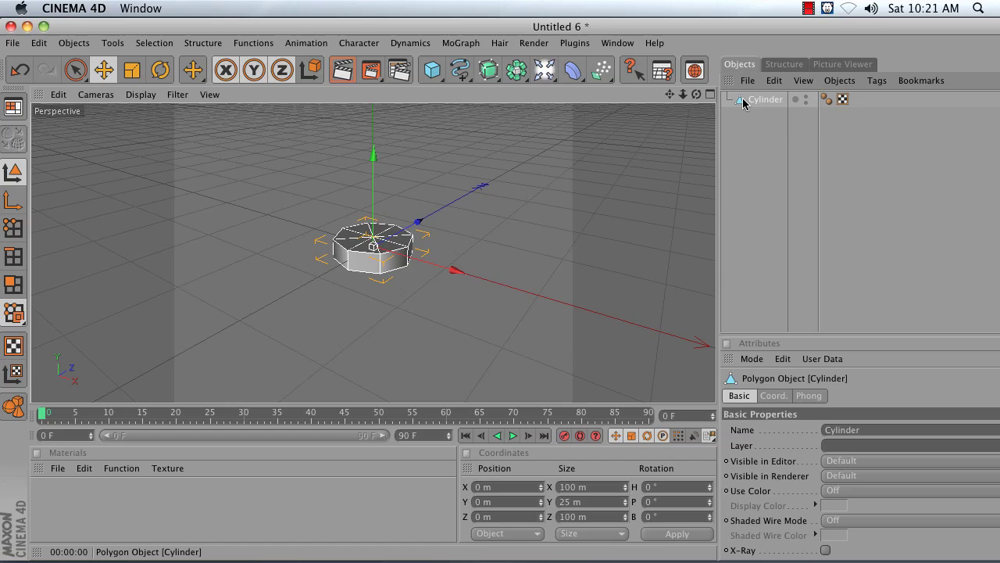
click(24, 285)
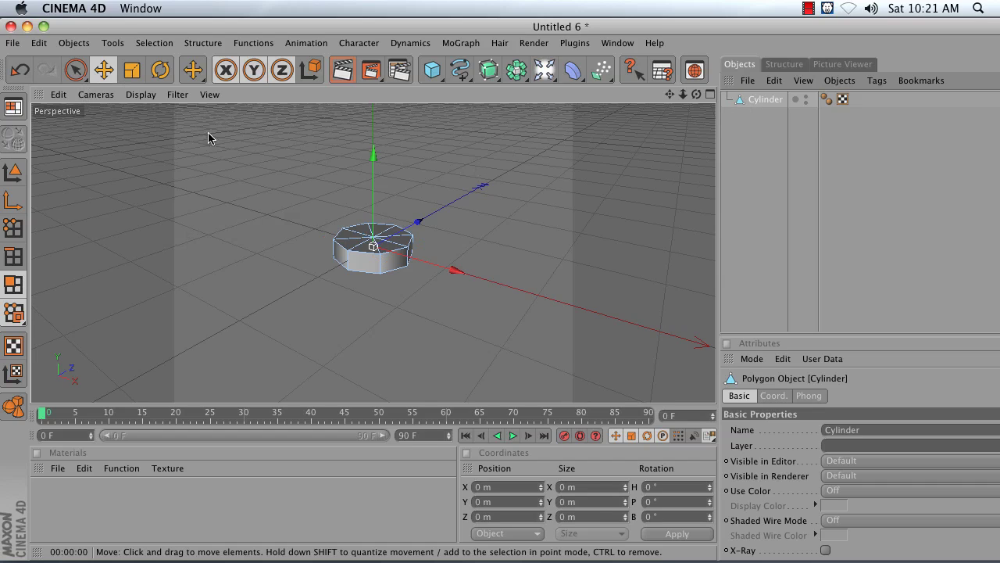
- Test the top cap's connection by raising one of its triangles to about 77 m in Y, and undo the move and selection
click(350, 239)
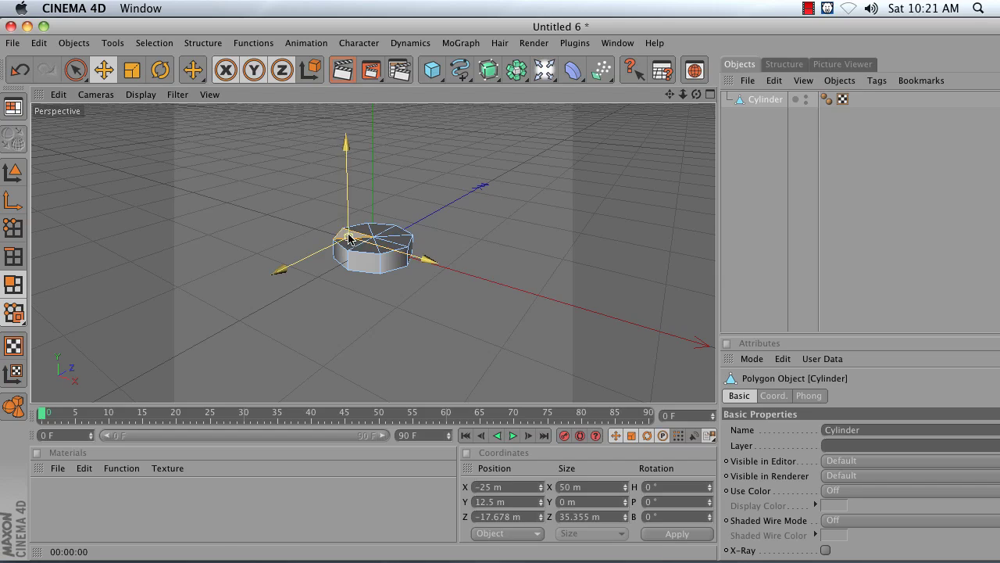
drag(349, 215, 361, 200)
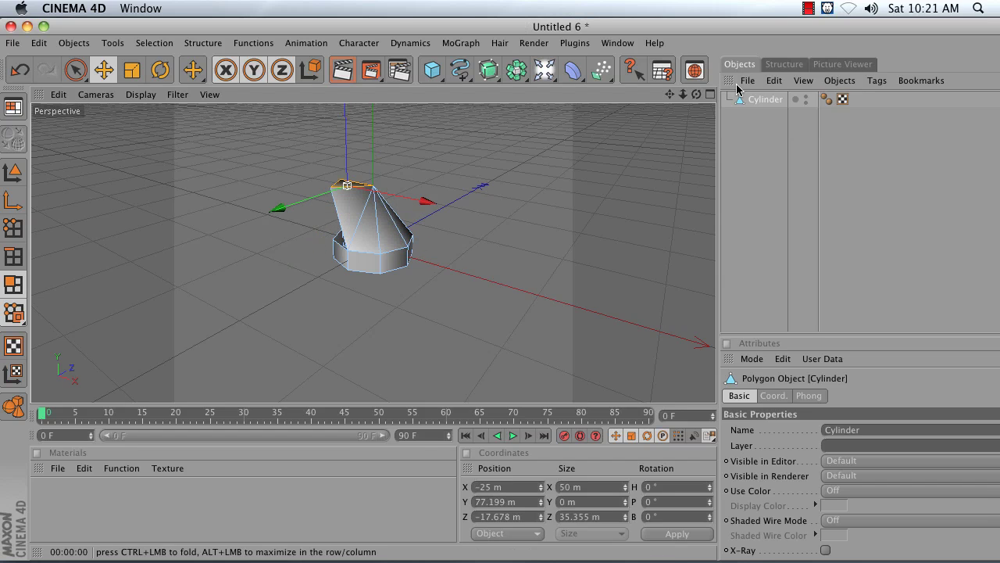
drag(695, 95, 669, 98)
right_drag(670, 98, 670, 94)
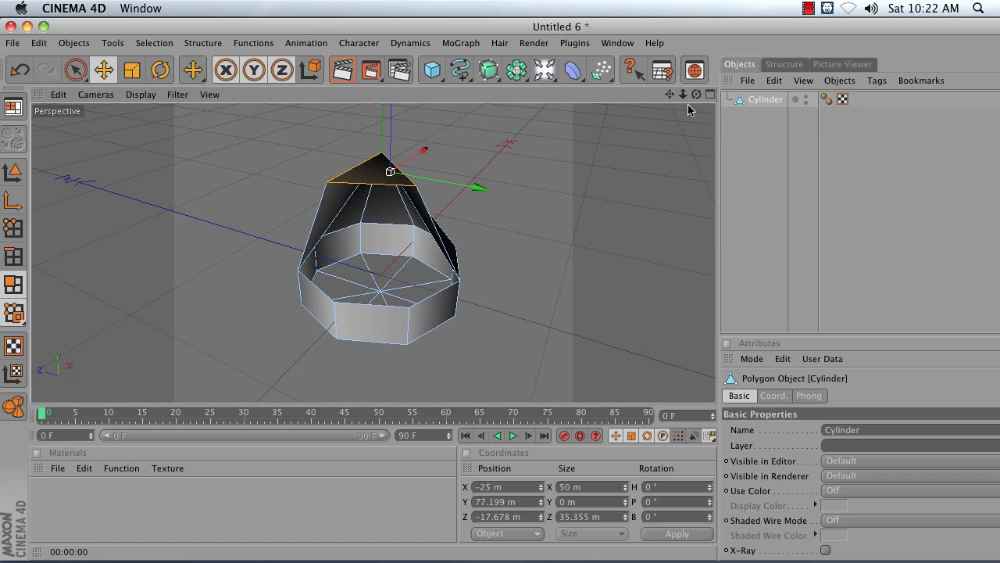
drag(696, 94, 695, 97)
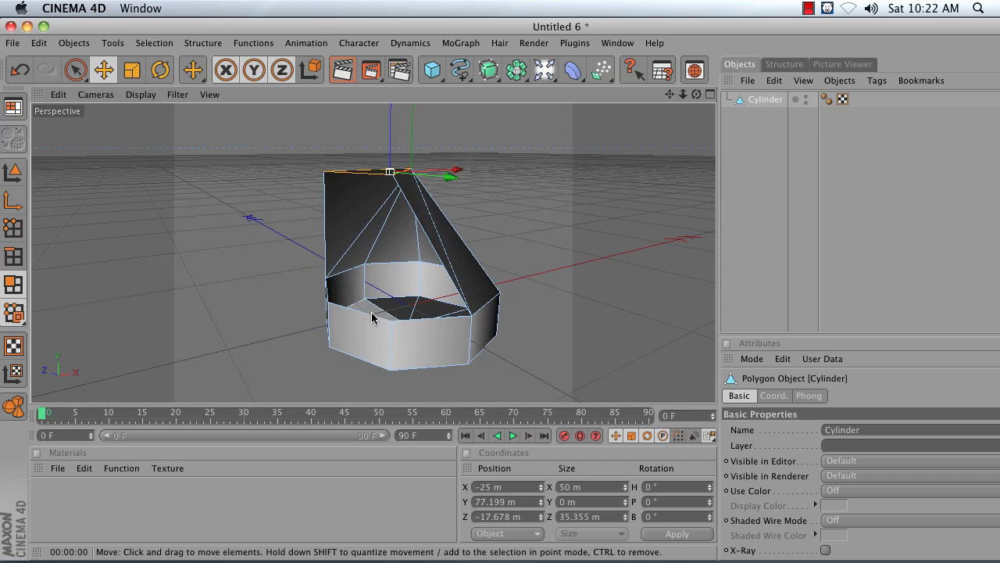
click(21, 75)
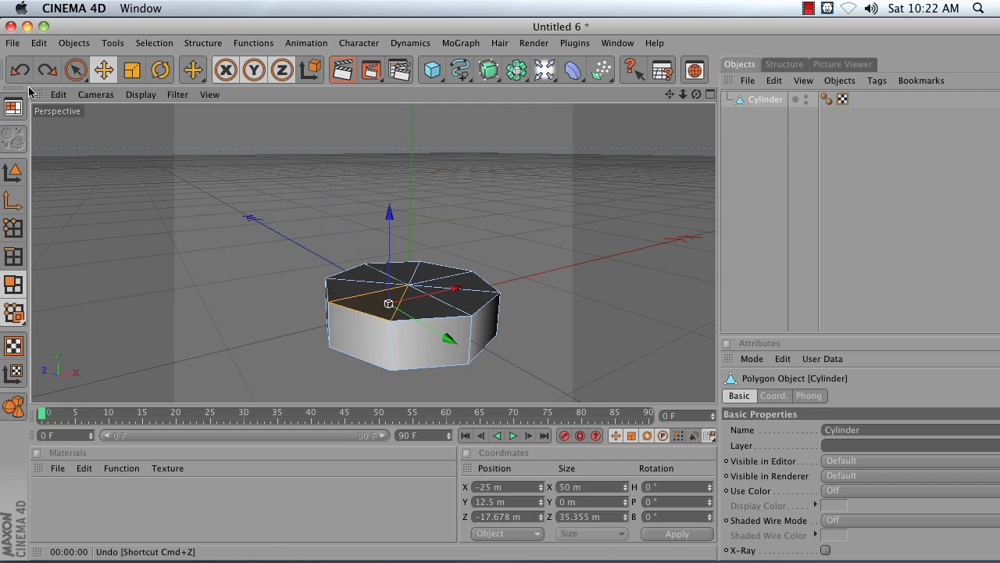
click(19, 74)
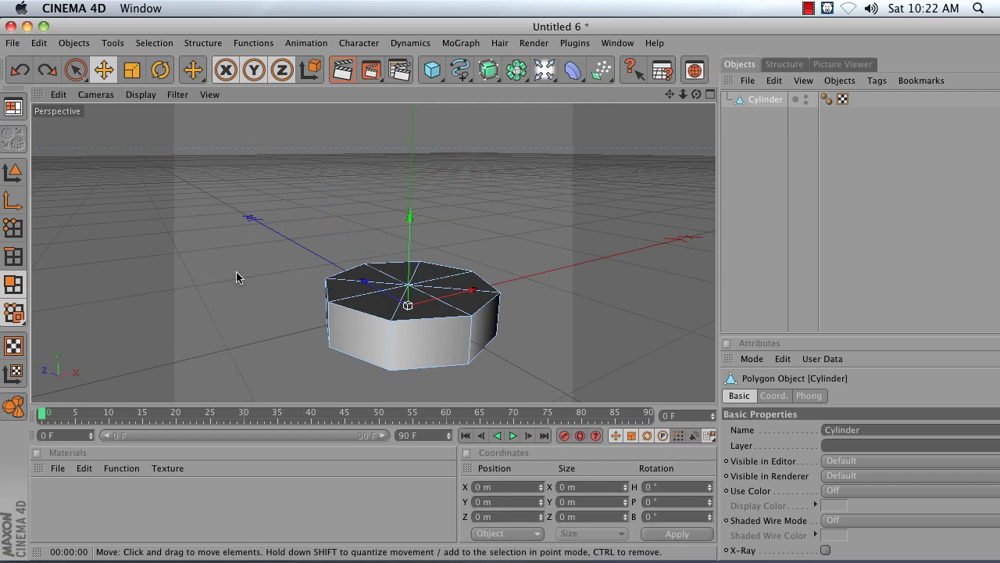
- Optimize the cylinder's polygons, unused points and points with a tolerance of 0.01 m
drag(695, 95, 640, 39)
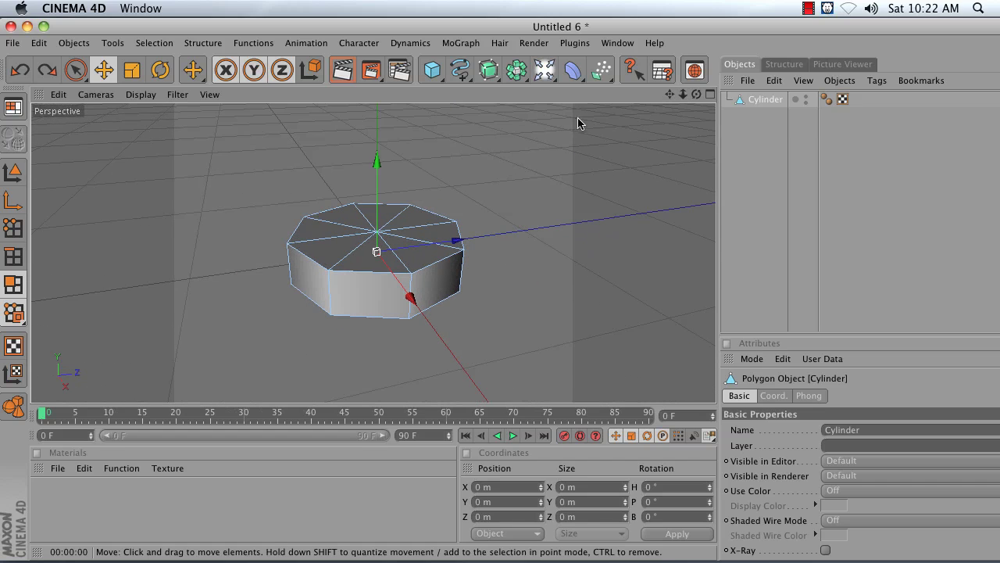
right_click(462, 136)
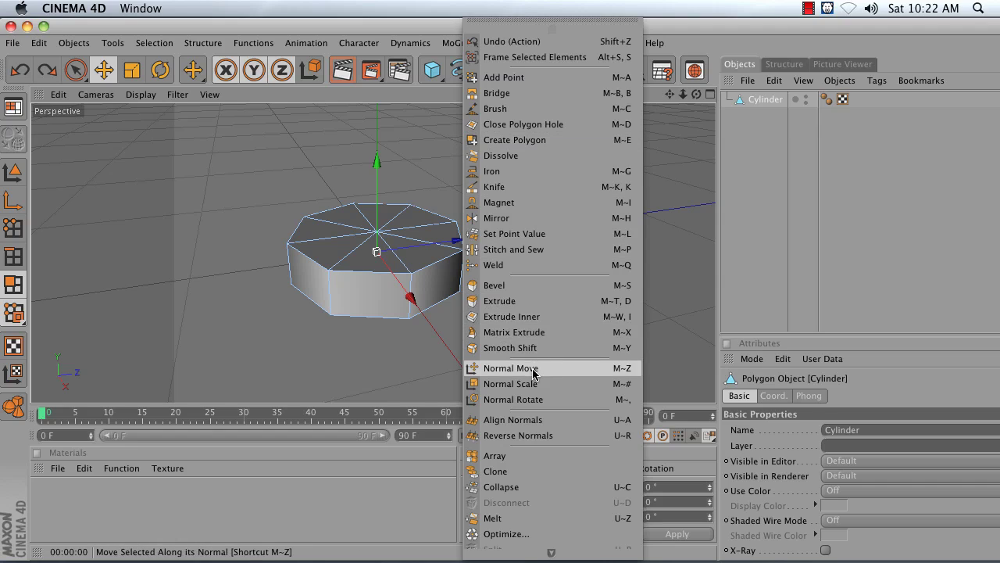
click(506, 534)
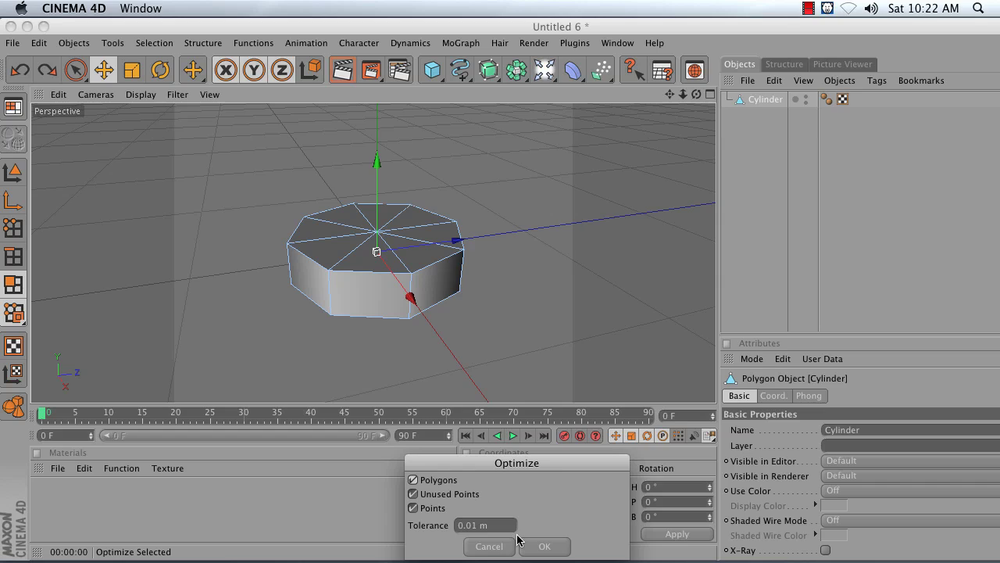
drag(492, 464, 601, 205)
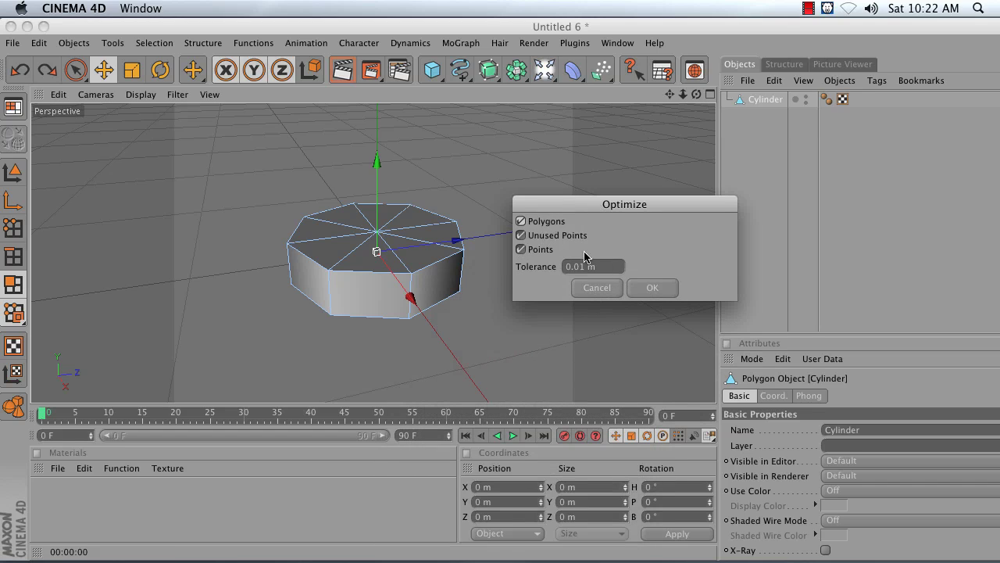
click(644, 289)
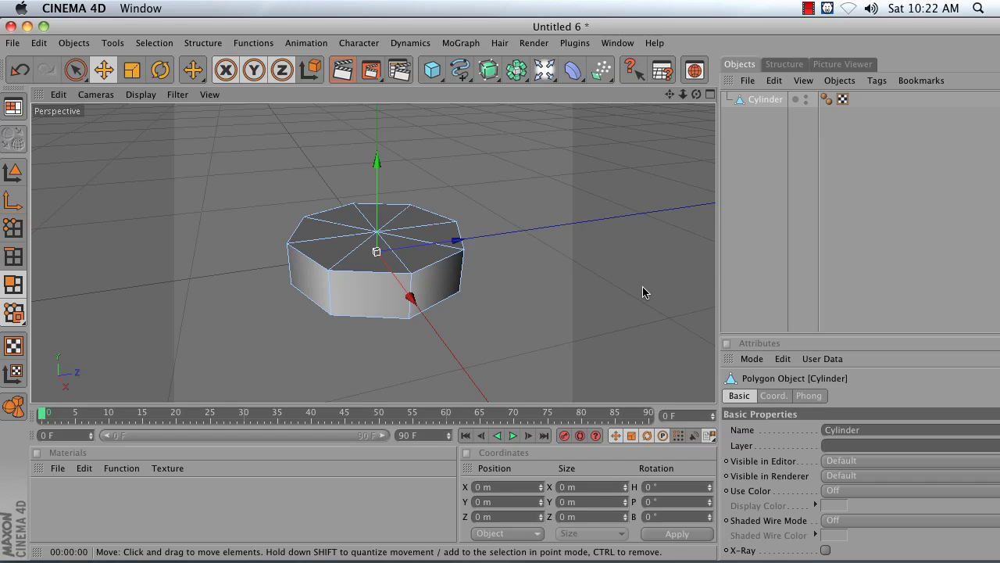
- Recheck the cap's connection by raising one top triangle to about 22 m in Y, and undo the move and selection
drag(695, 92, 475, 203)
click(361, 252)
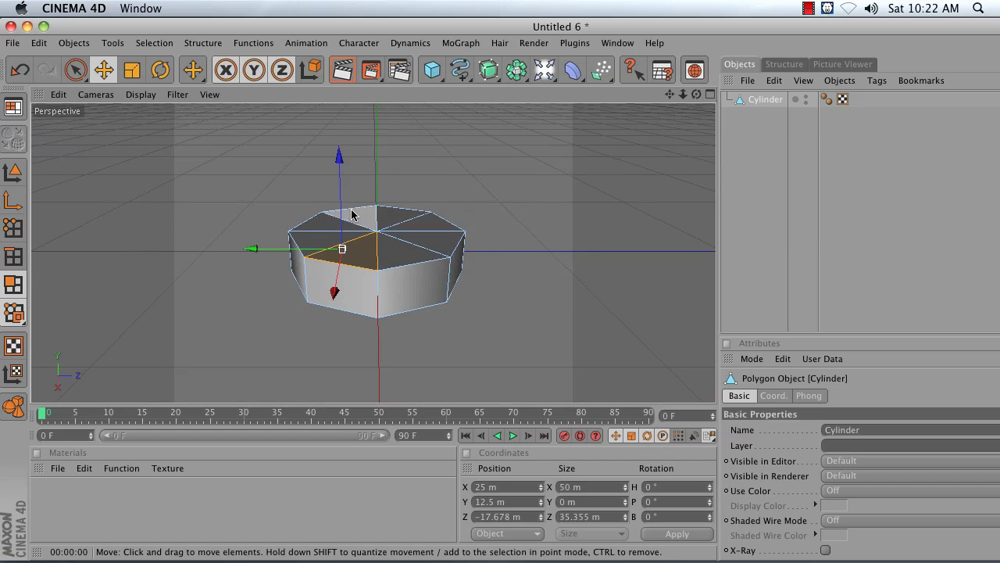
mouse_move(343, 206)
mouse_down()
mouse_move(343, 162)
mouse_move(341, 187)
mouse_up()
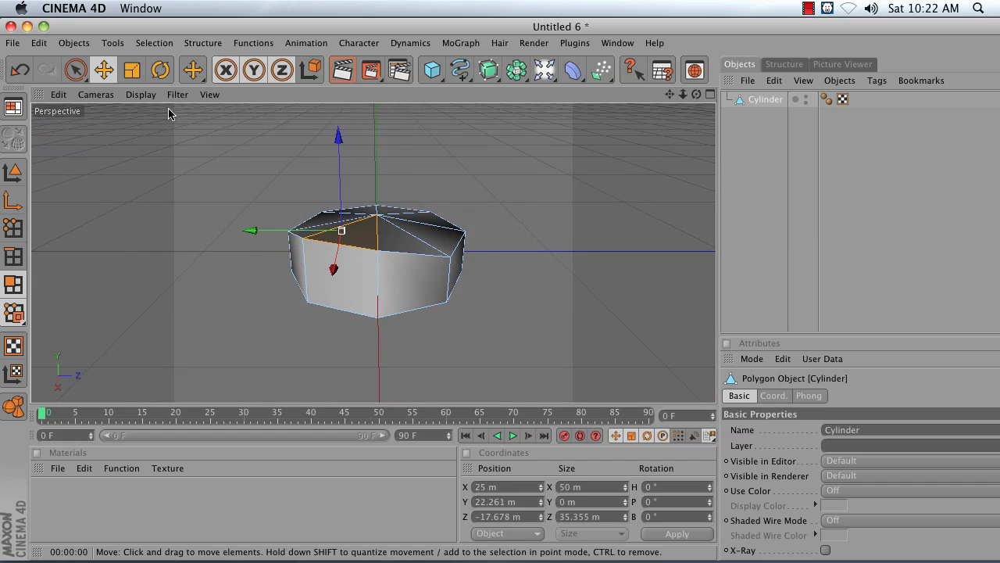
click(20, 69)
click(425, 137)
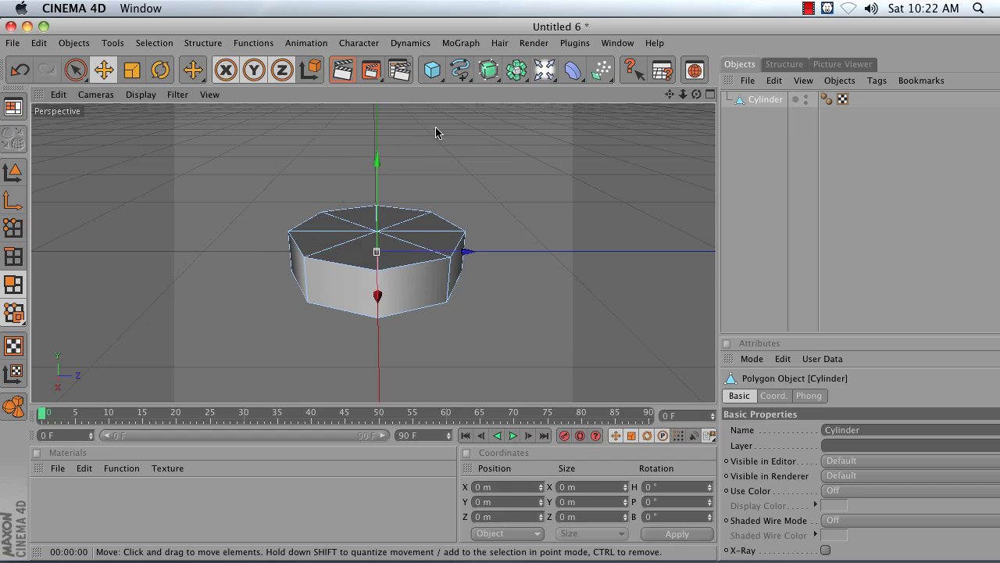
mouse_move(696, 95)
mouse_down()
mouse_move(680, 109)
mouse_move(692, 100)
mouse_up()
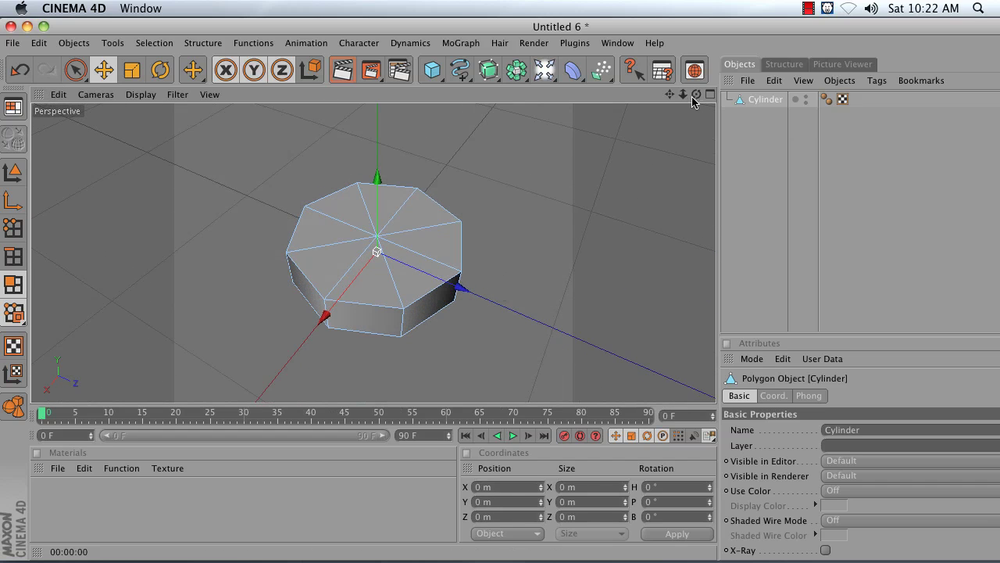
- In edge mode, select every other spoke edge on the cylinder's top cap with Live Selection
click(18, 256)
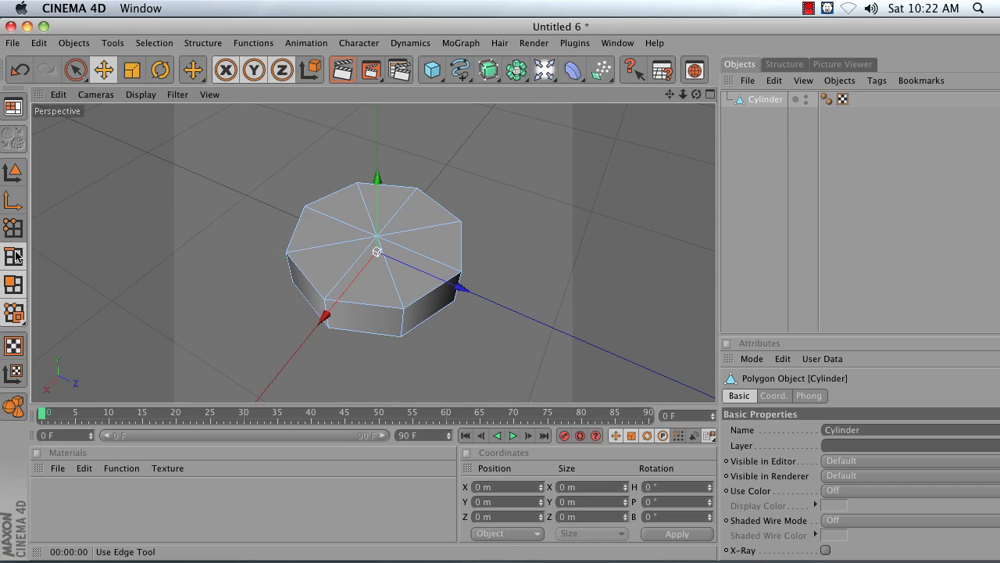
click(72, 72)
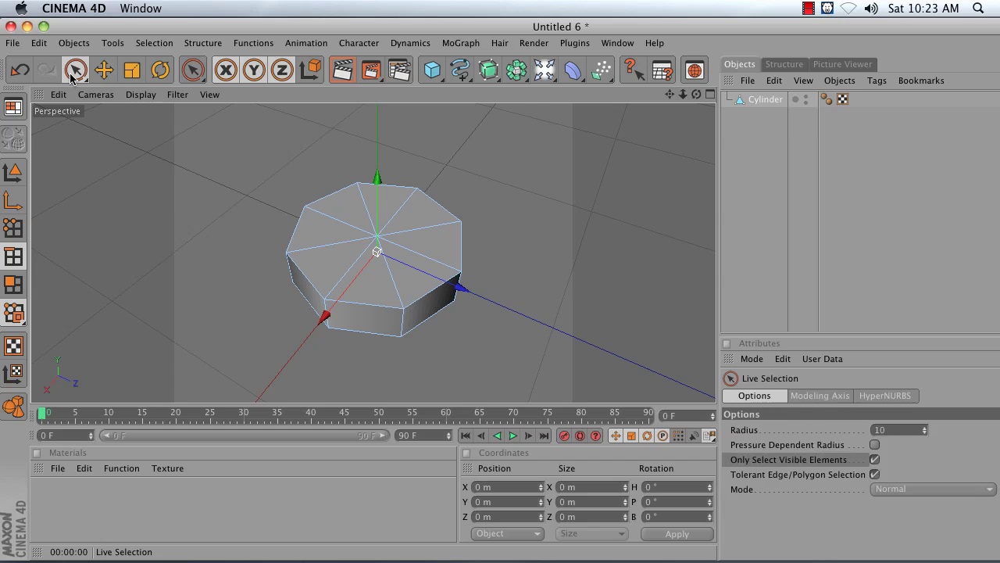
click(328, 247)
drag(691, 99, 598, 179)
shift+click(401, 270)
shift+click(435, 208)
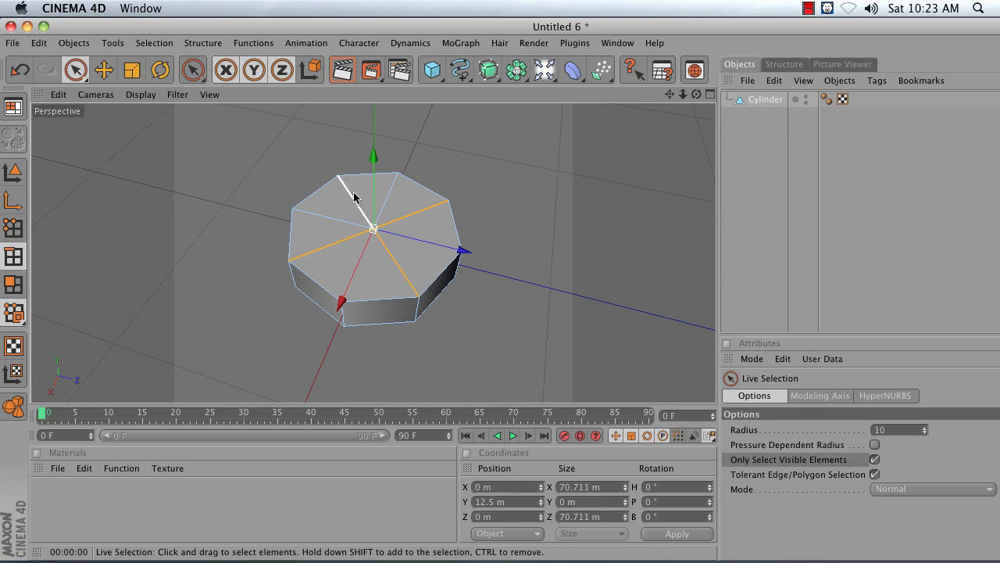
- Add the matching alternate spoke edges on the cylinder's bottom cap to the edge selection
mouse_move(692, 97)
mouse_down()
mouse_move(692, 168)
mouse_move(689, 86)
mouse_move(664, 87)
mouse_move(672, 110)
mouse_move(694, 97)
mouse_up()
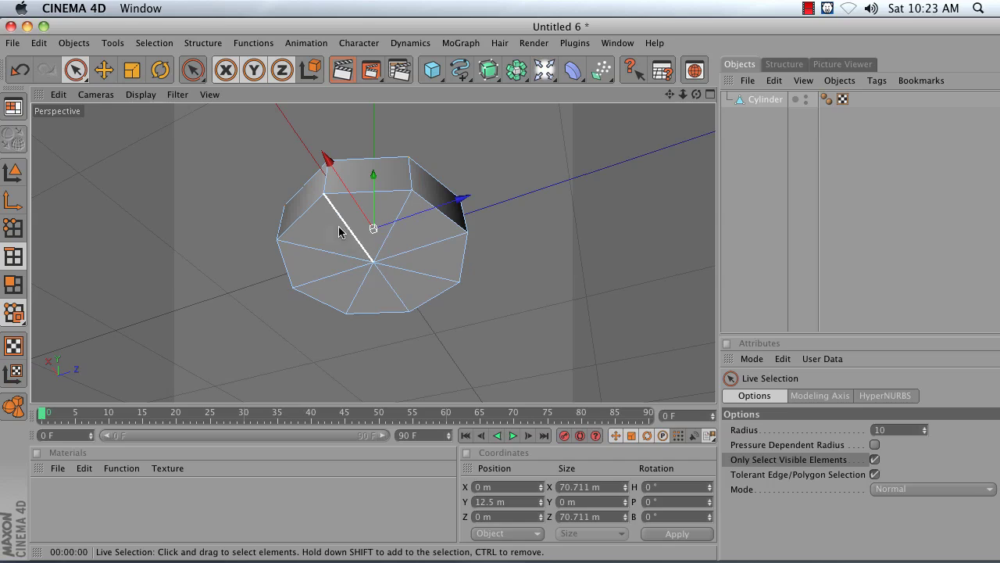
click(315, 249)
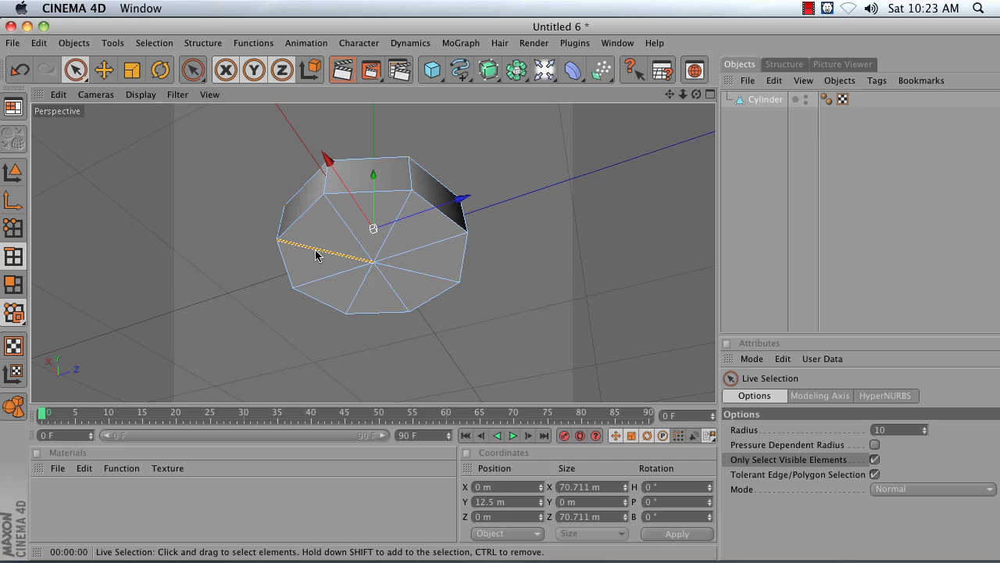
shift+click(400, 212)
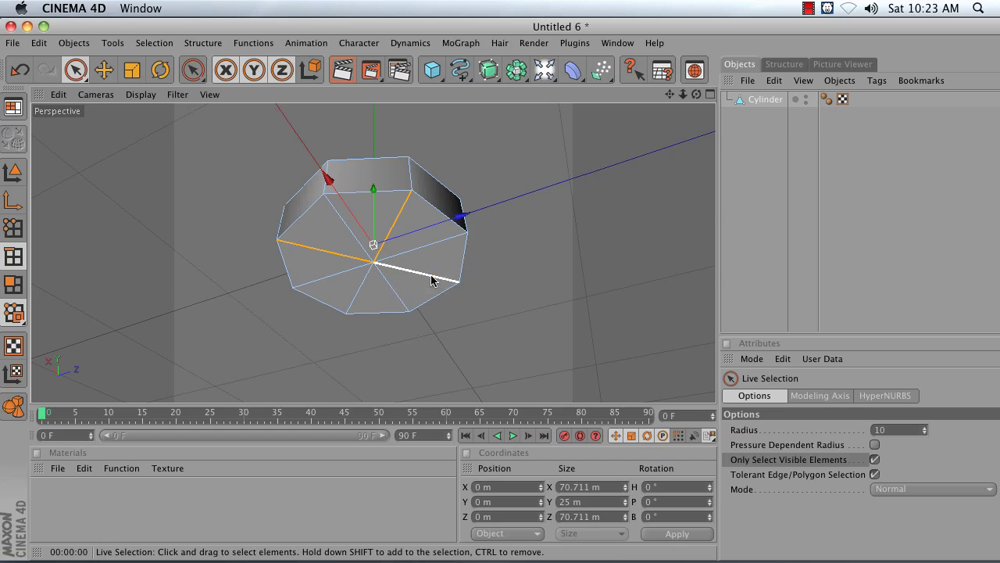
shift+click(418, 272)
drag(696, 94, 682, 184)
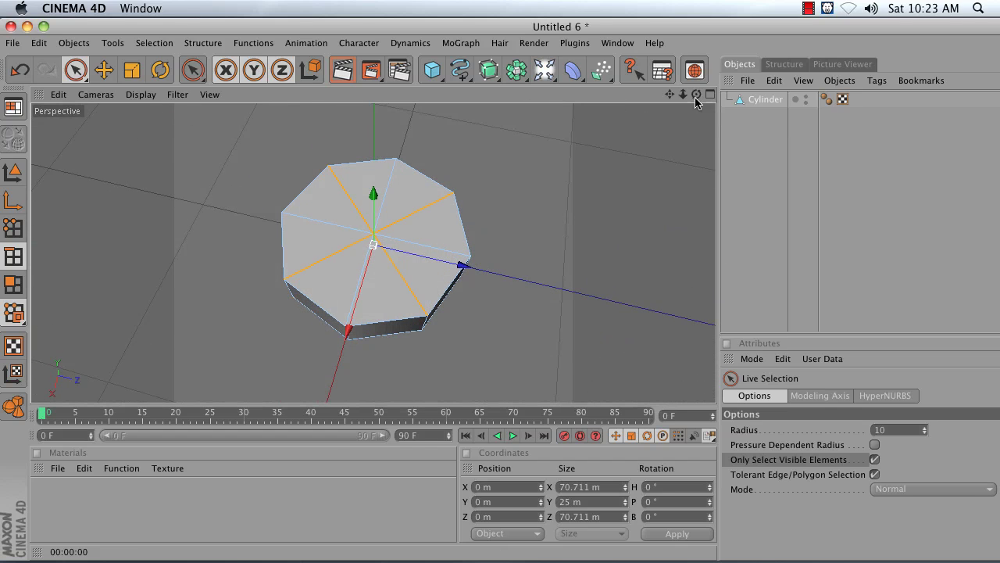
shift+click(316, 263)
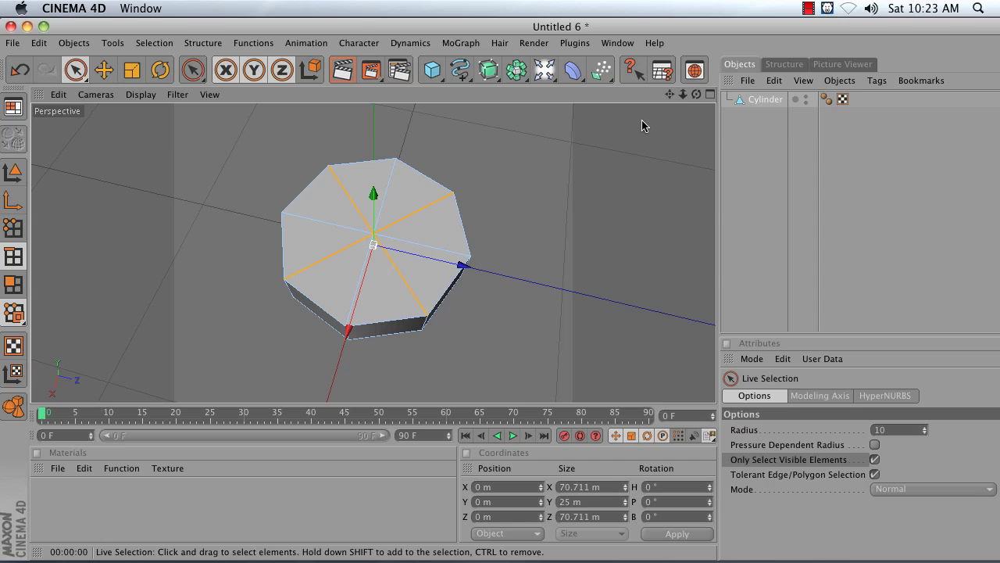
- Melt the selected spoke edges so that each cap consists of four quads
drag(696, 93, 698, 107)
drag(696, 94, 696, 141)
right_click(259, 165)
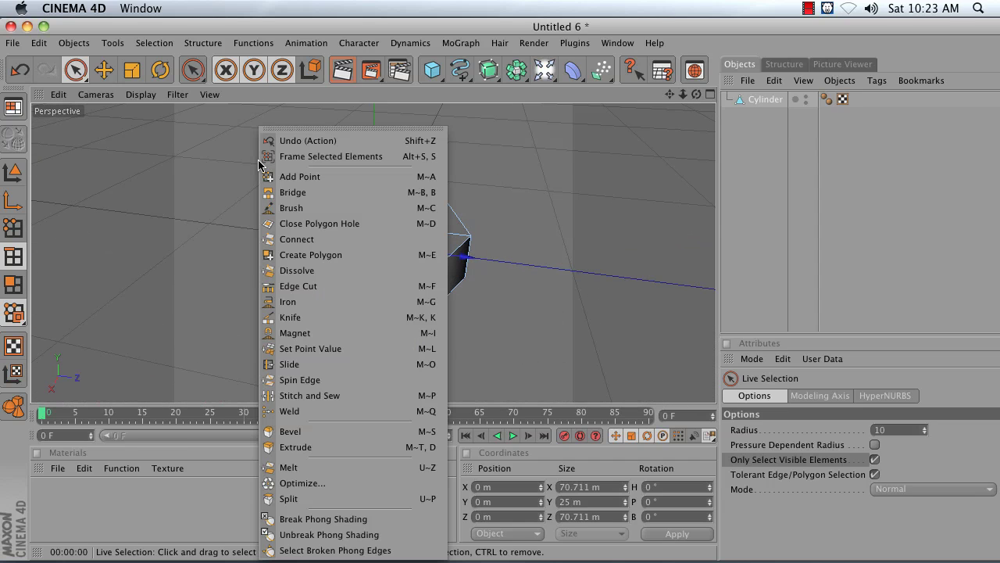
click(331, 468)
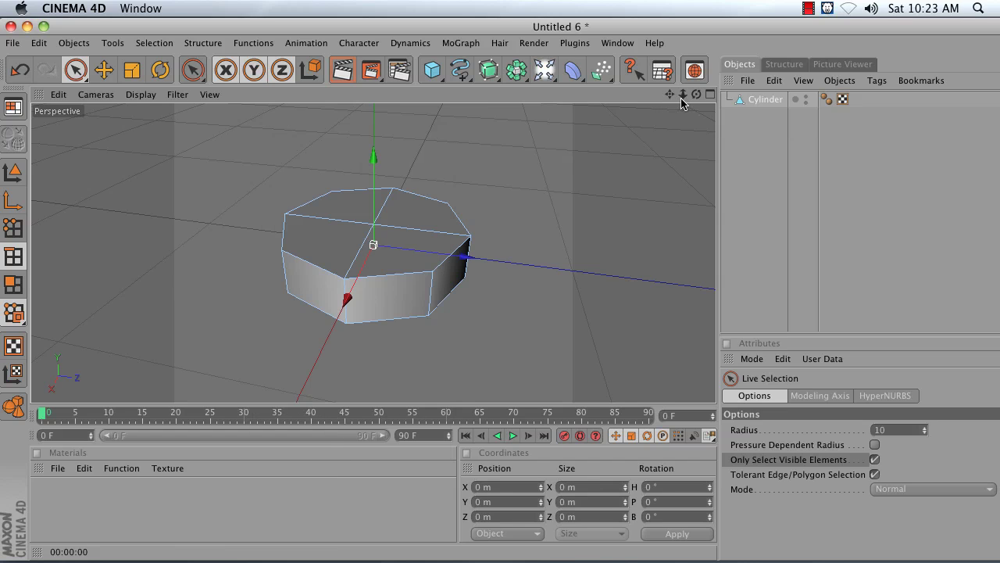
- Display the faucet reference photo beside the model and widen its area to show the whole picture
mouse_move(696, 98)
mouse_down()
mouse_move(695, 79)
mouse_move(696, 125)
mouse_move(696, 82)
mouse_move(695, 121)
mouse_move(691, 109)
mouse_up()
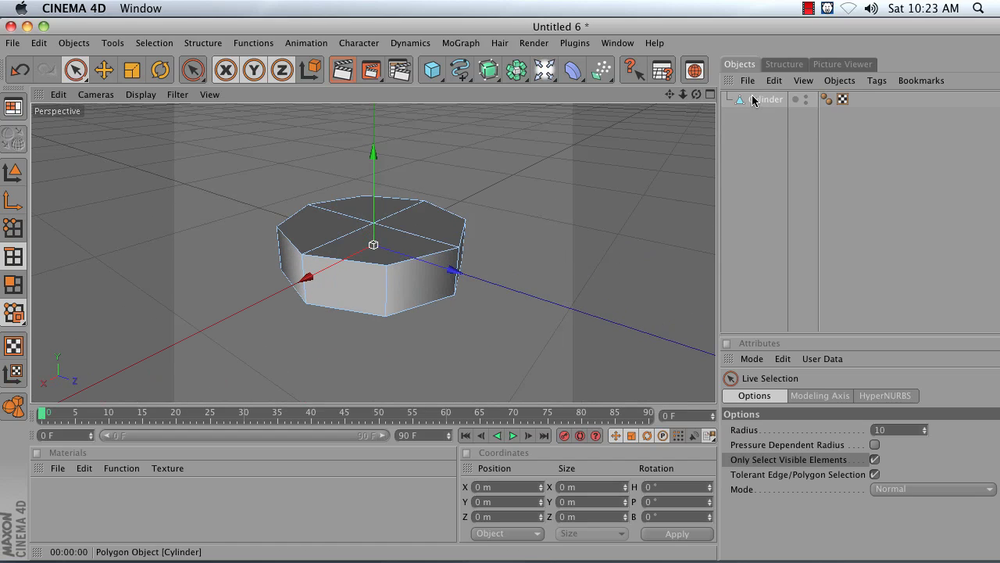
click(840, 64)
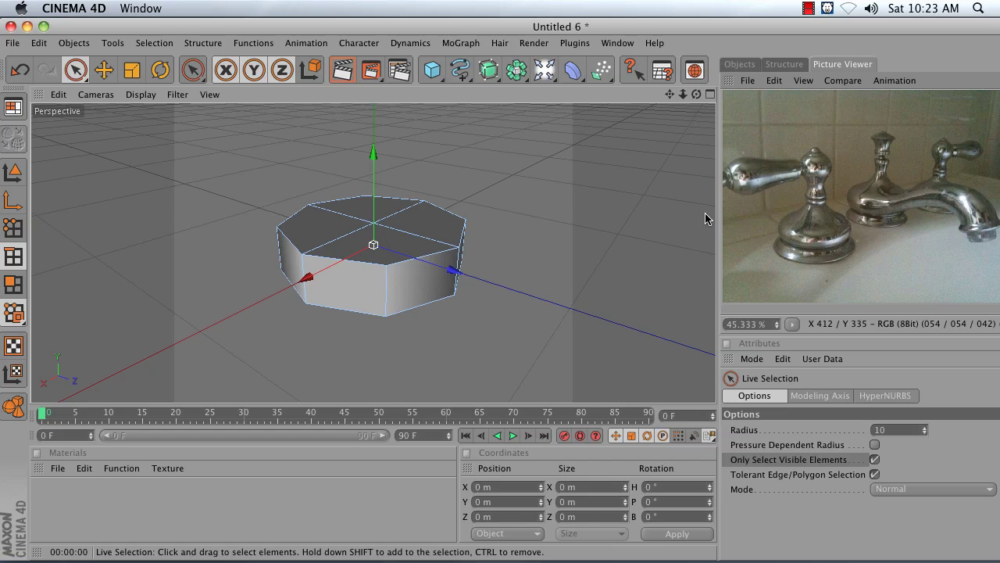
key(Delete)
drag(717, 215, 688, 218)
key(super+z)
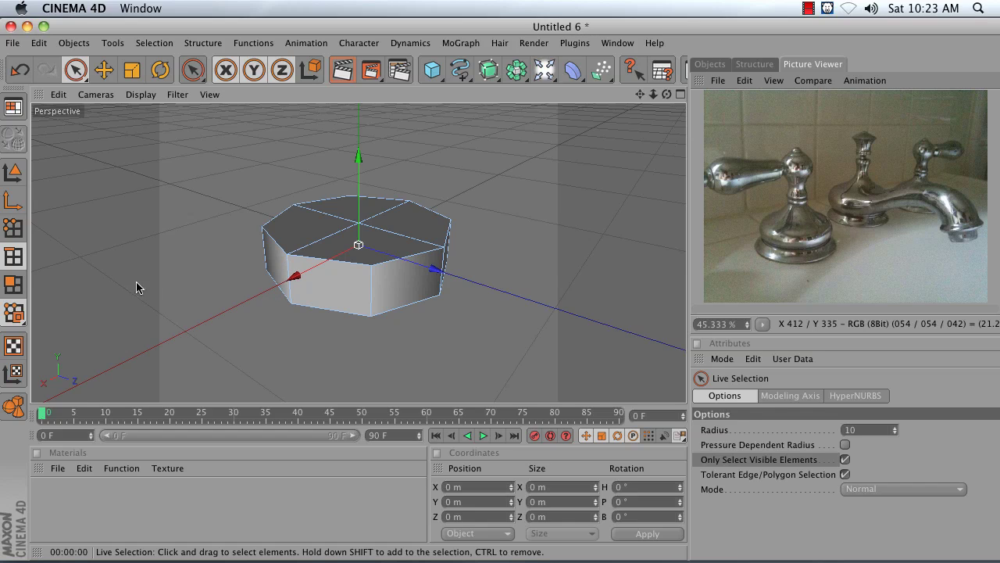
- Select the four top cap polygons and shrink them to about 78 m across with Normal Scale at about 61%
click(15, 286)
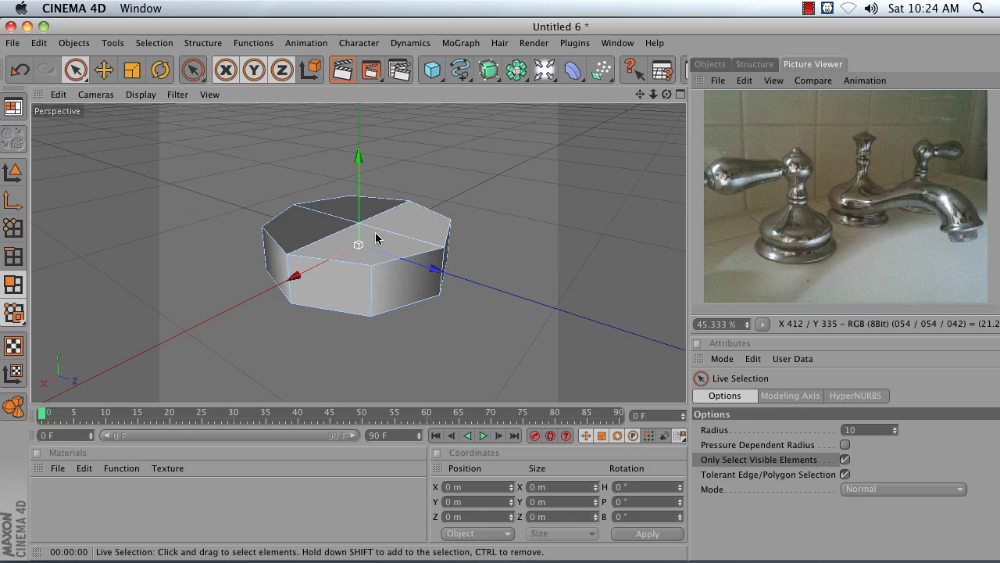
mouse_move(386, 232)
mouse_down()
mouse_move(388, 224)
mouse_move(186, 209)
mouse_up()
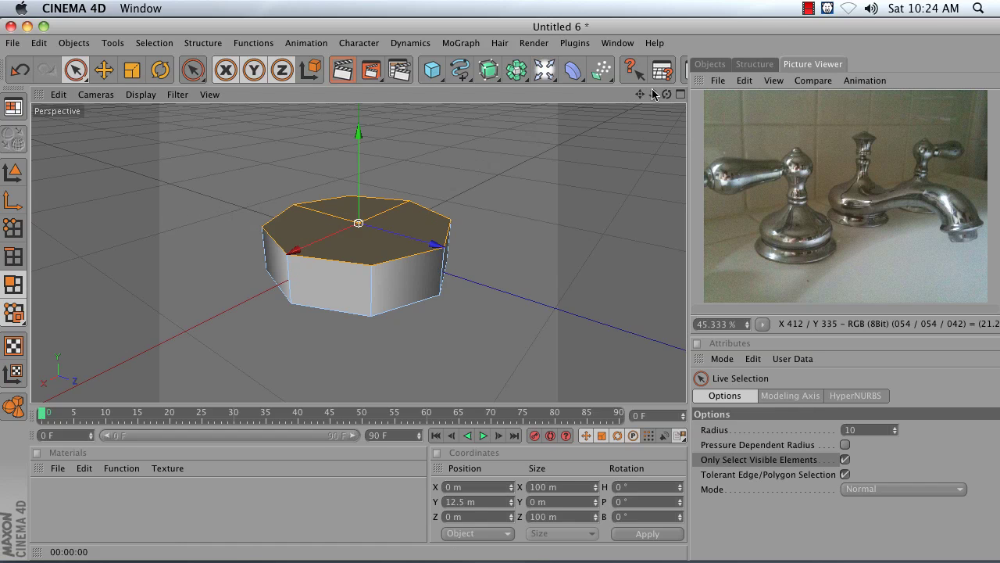
mouse_move(667, 93)
mouse_down()
mouse_move(666, 47)
mouse_move(645, 102)
mouse_move(667, 93)
mouse_up()
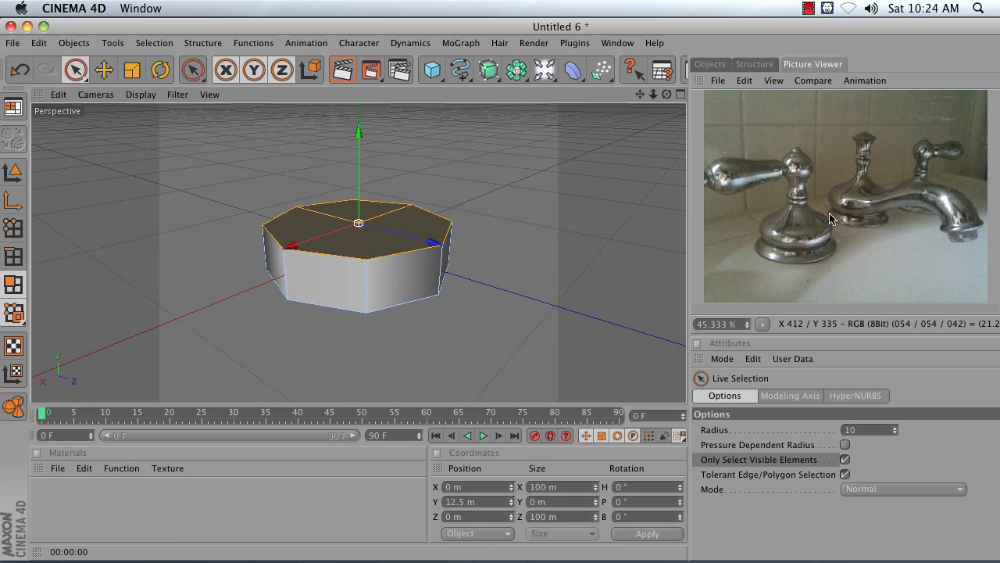
right_click(485, 210)
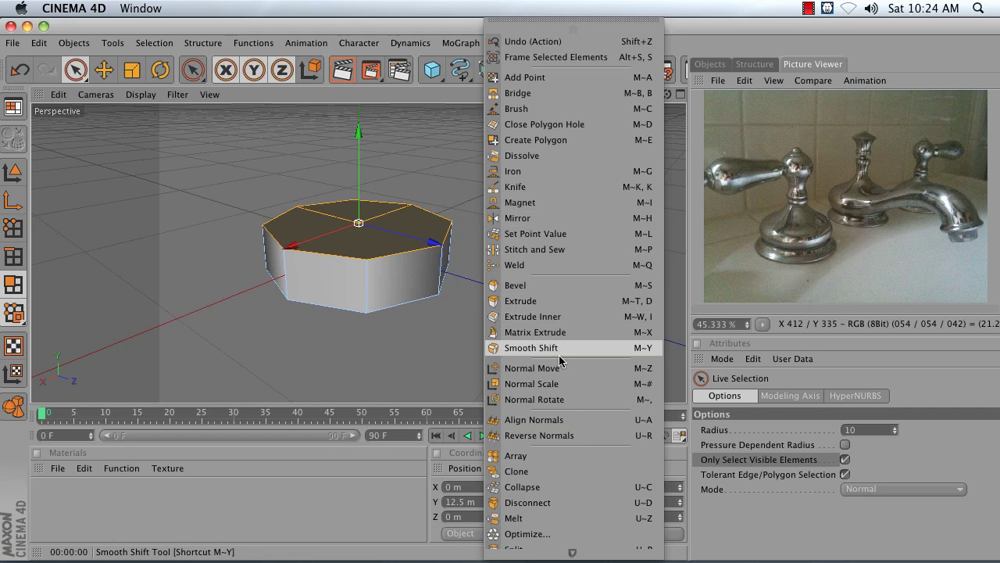
click(554, 383)
drag(535, 294, 540, 289)
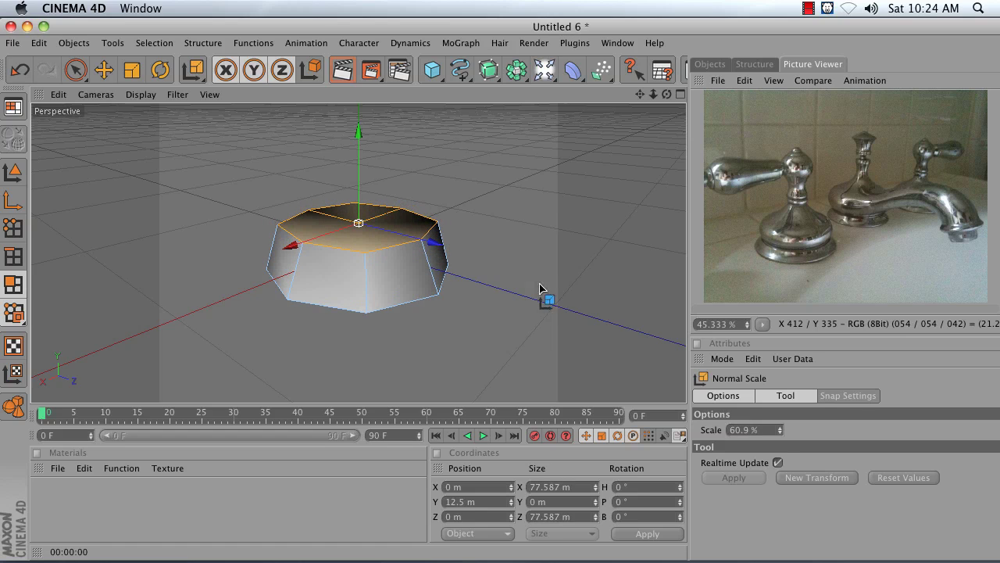
- Frame the model in the four-view layout and lower the tapered top face to about -0.3 m in Y
click(681, 94)
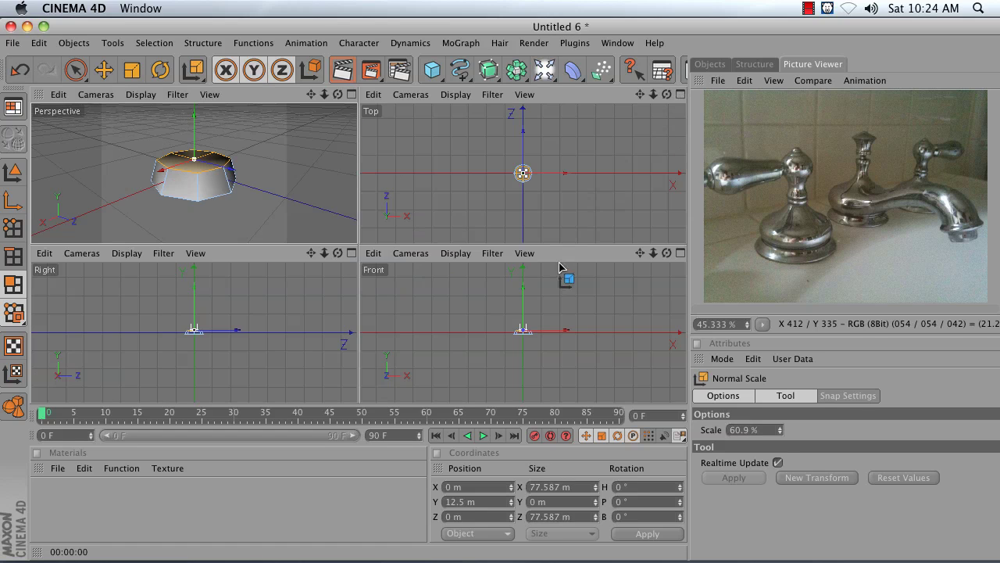
key(h)
key(h)
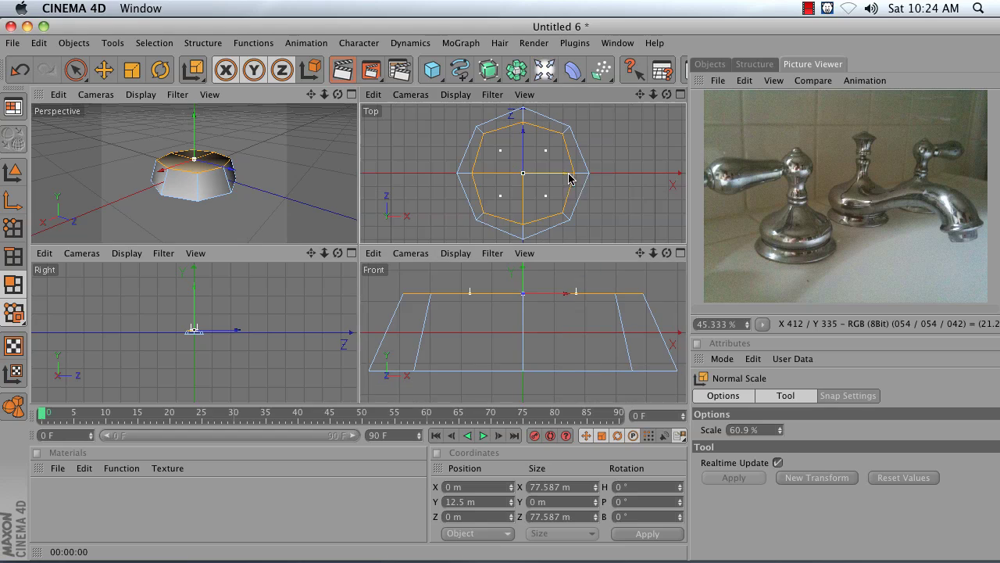
key(h)
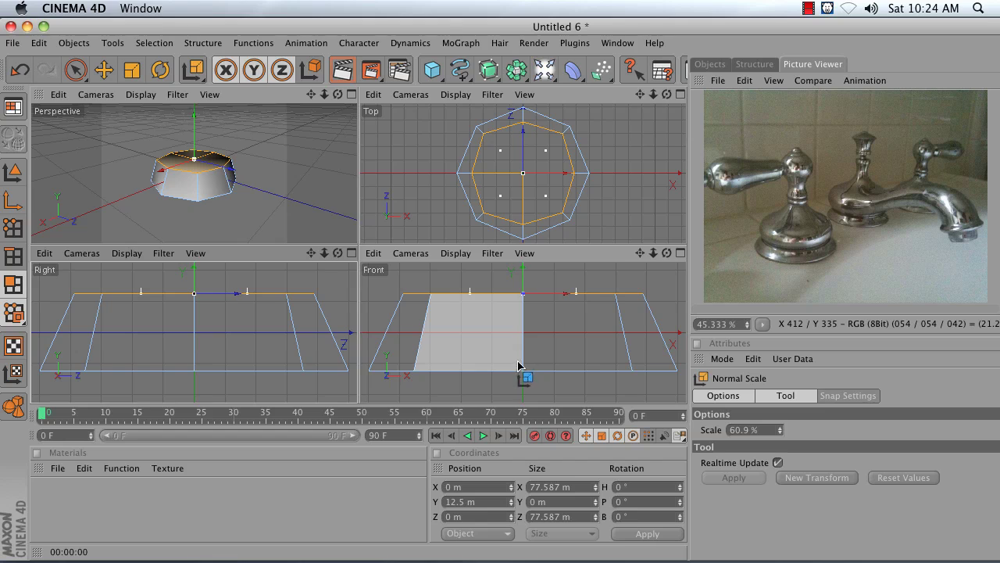
right_drag(640, 254, 602, 254)
mouse_move(639, 254)
mouse_down()
mouse_move(639, 297)
mouse_move(629, 262)
mouse_up()
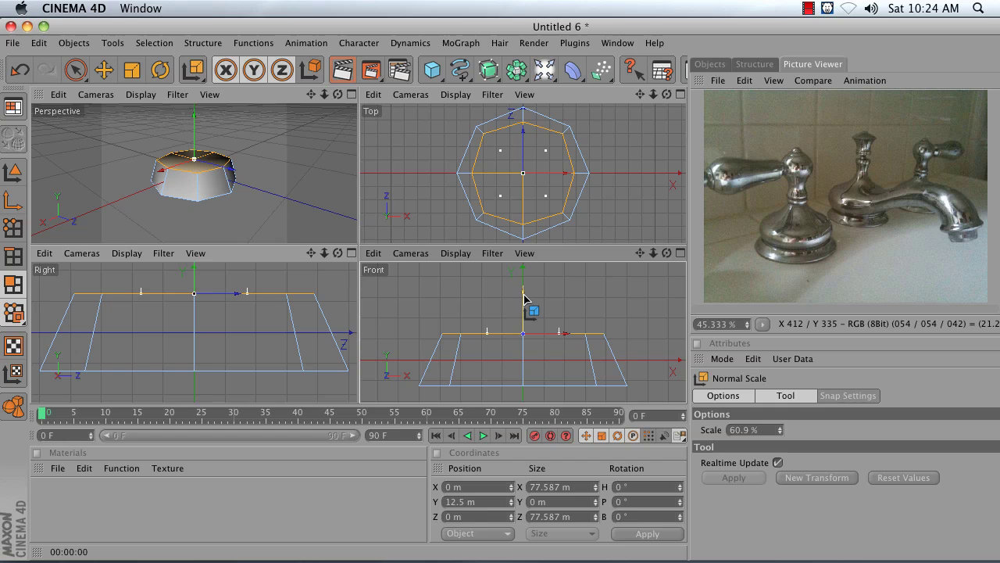
drag(524, 297, 524, 328)
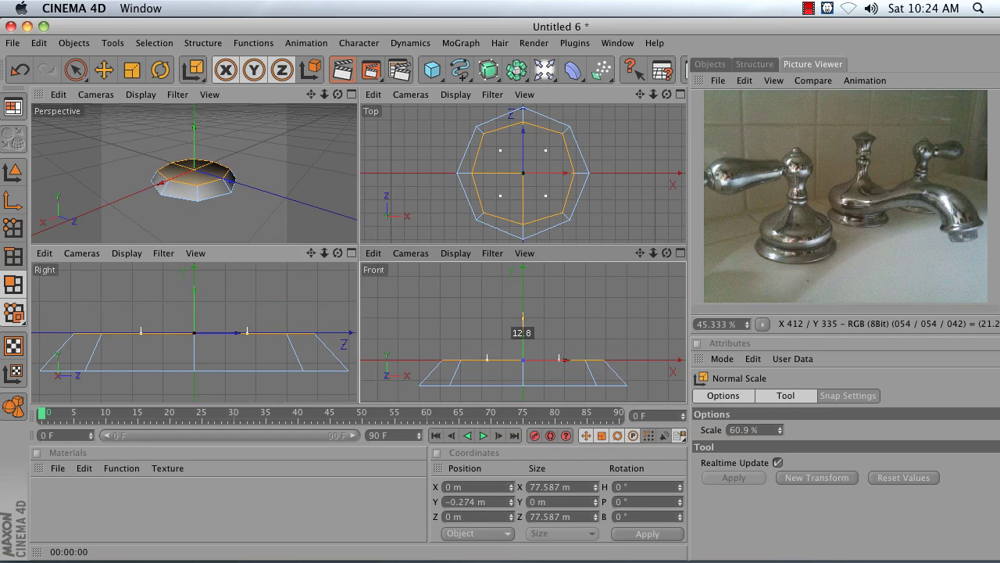
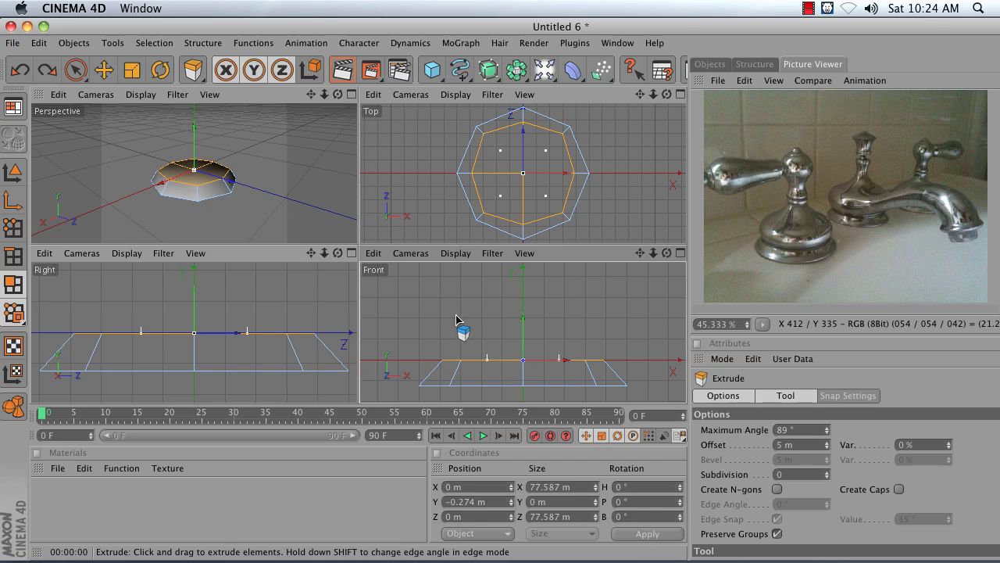
- Extrude the top face by about 14.3 m and widen it to about 93 m across with Normal Scale
drag(457, 319, 456, 318)
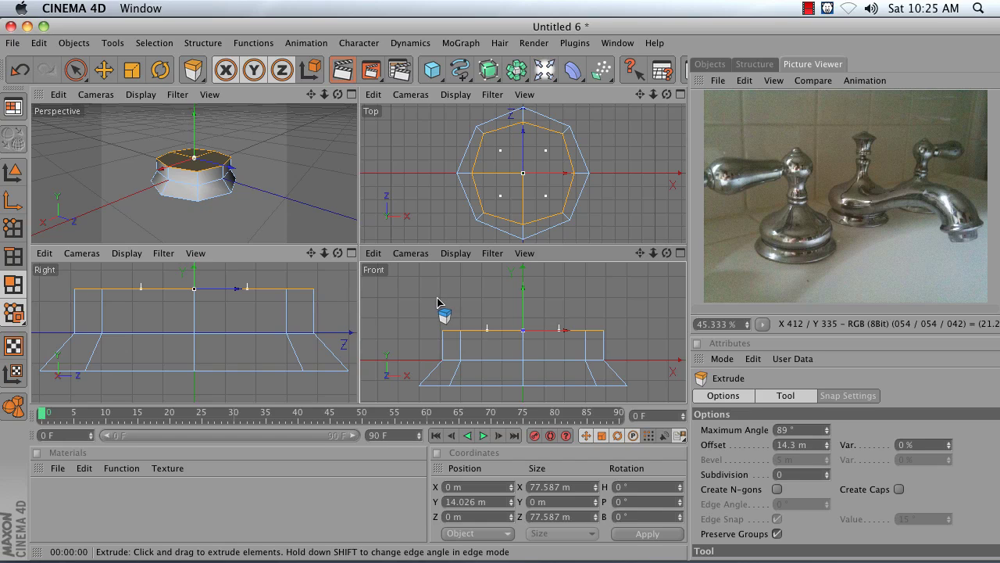
right_click(437, 310)
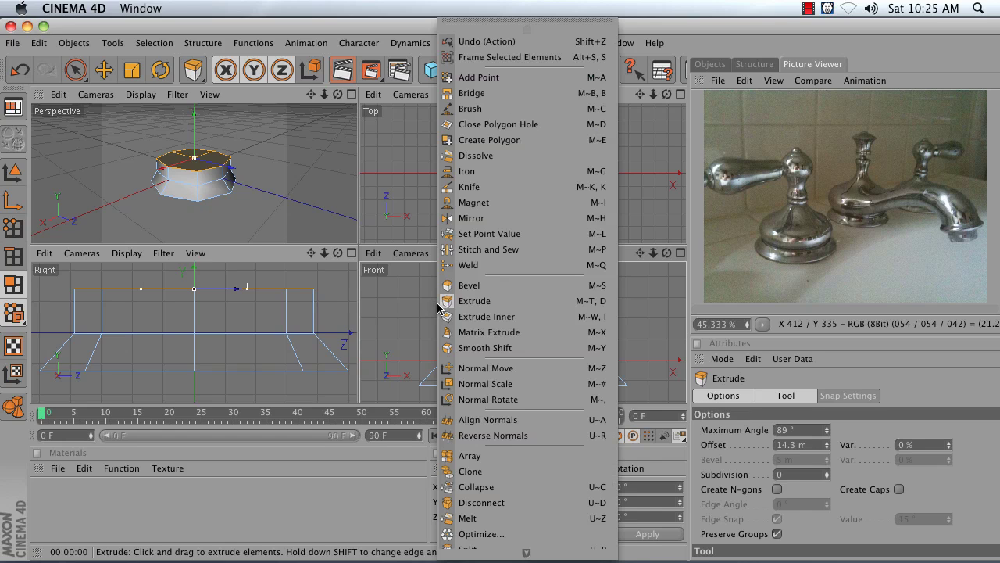
click(483, 384)
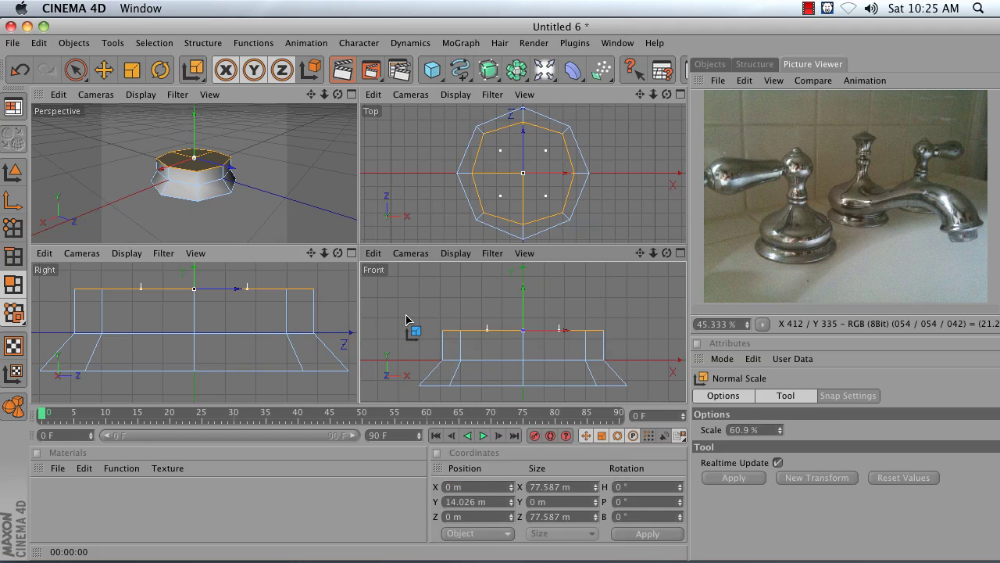
drag(405, 321, 411, 317)
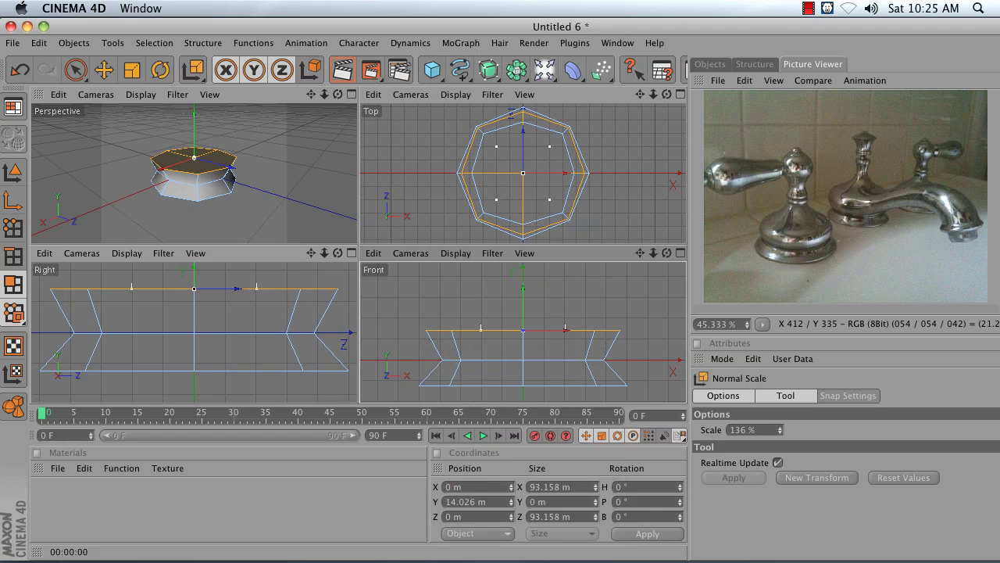
- Extrude the widened top face upward by about 22.4 m
right_click(407, 318)
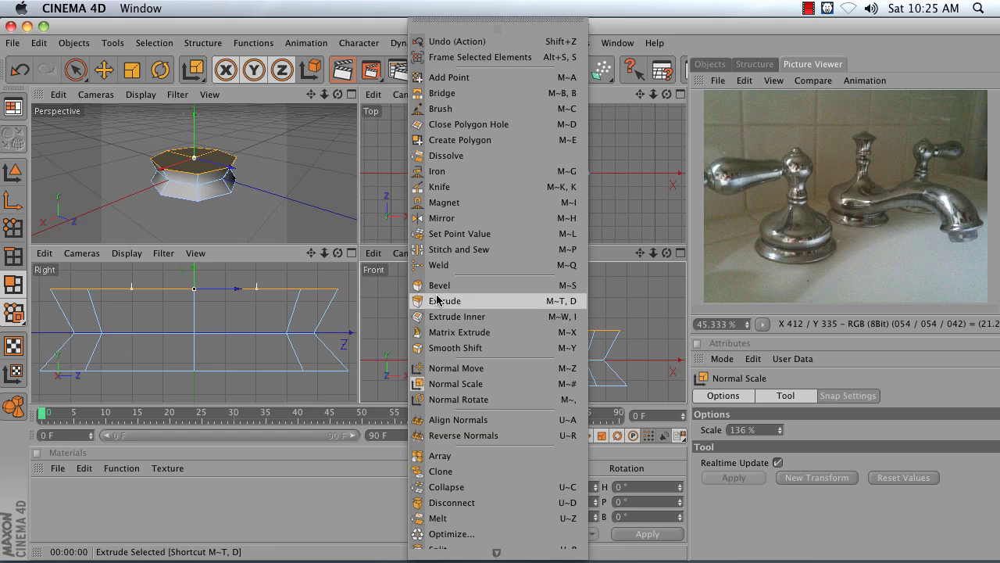
click(450, 299)
drag(417, 320, 417, 324)
- Bevel the top face with an extrusion and inner offset of about 30.7 m to form the sloping shoulder
right_click(408, 316)
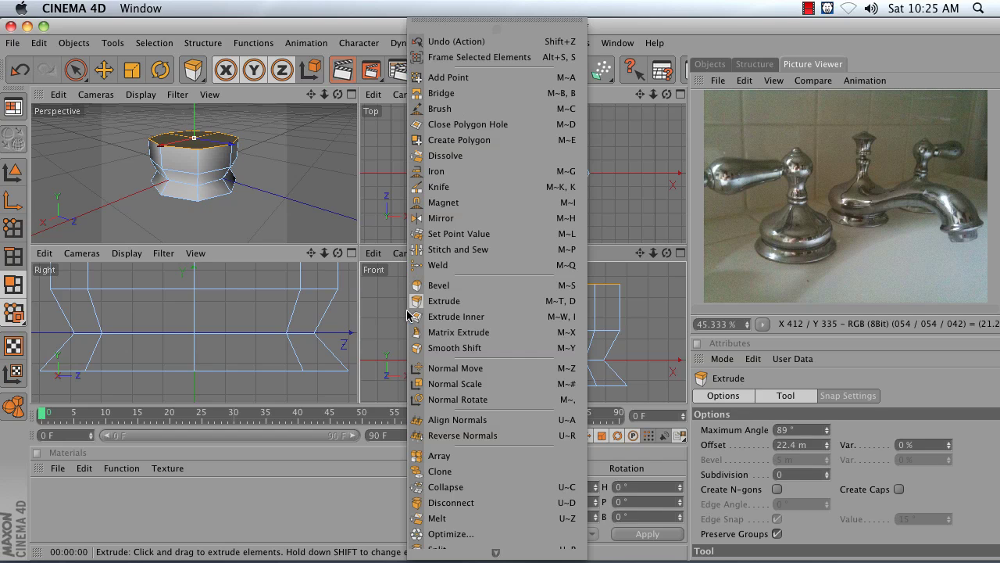
click(439, 286)
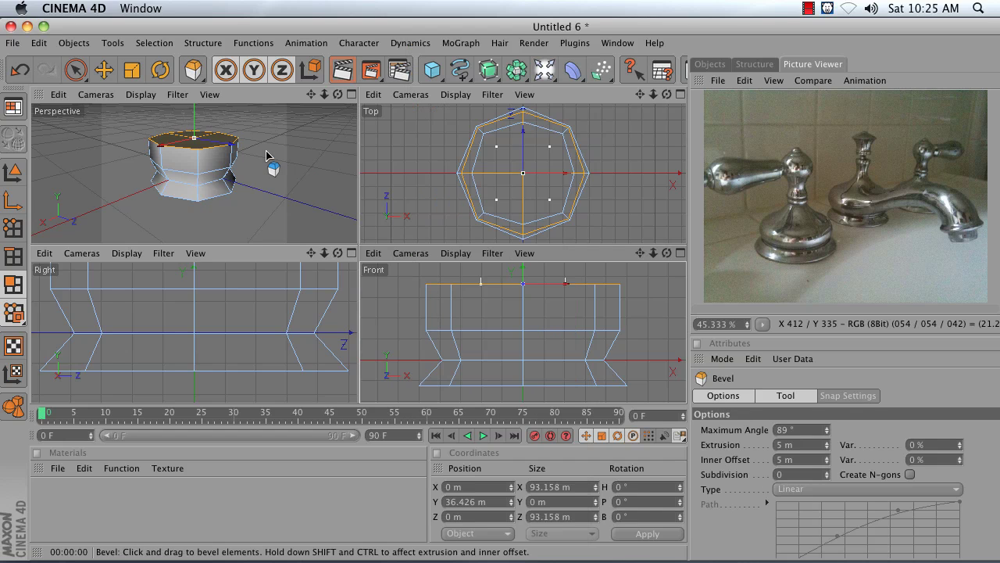
drag(315, 94, 275, 144)
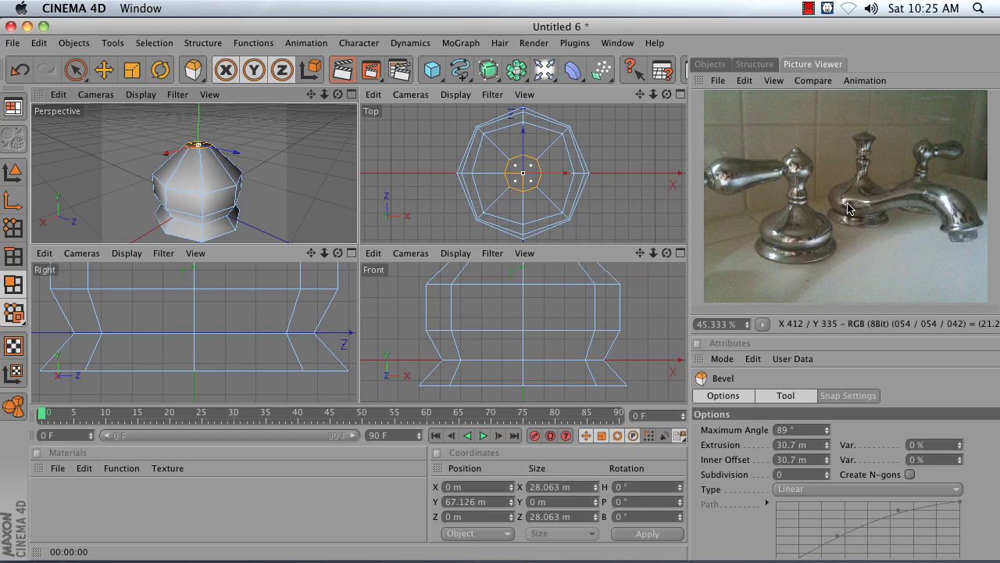
- Lower the small top face to about 59 m in Y with the Move tool
drag(640, 252, 618, 329)
click(132, 69)
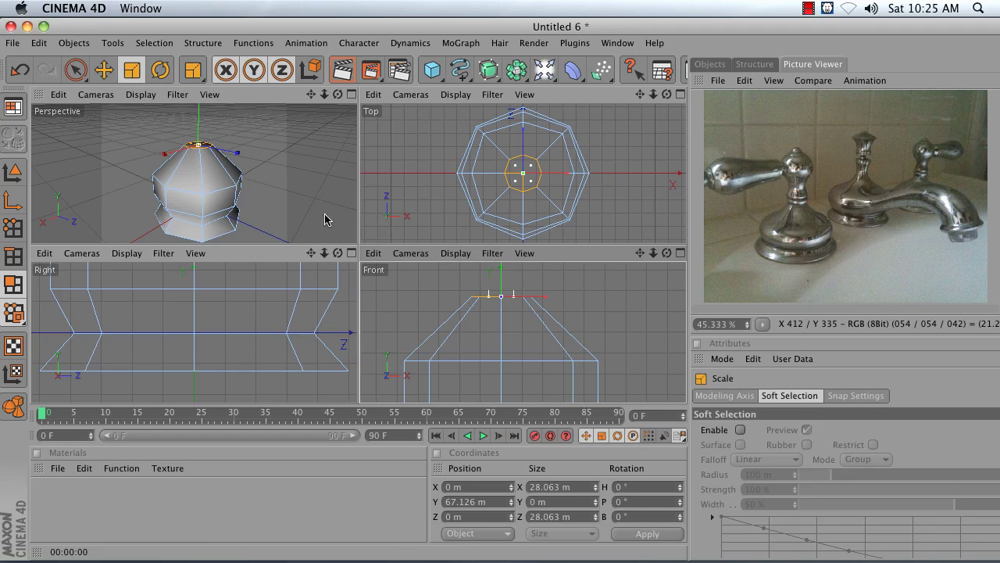
click(115, 76)
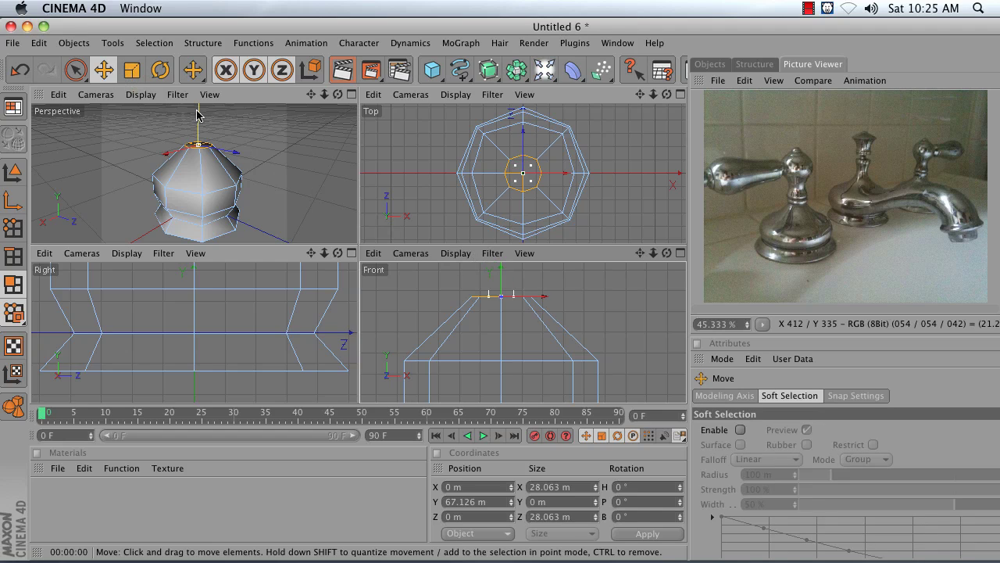
drag(199, 114, 198, 123)
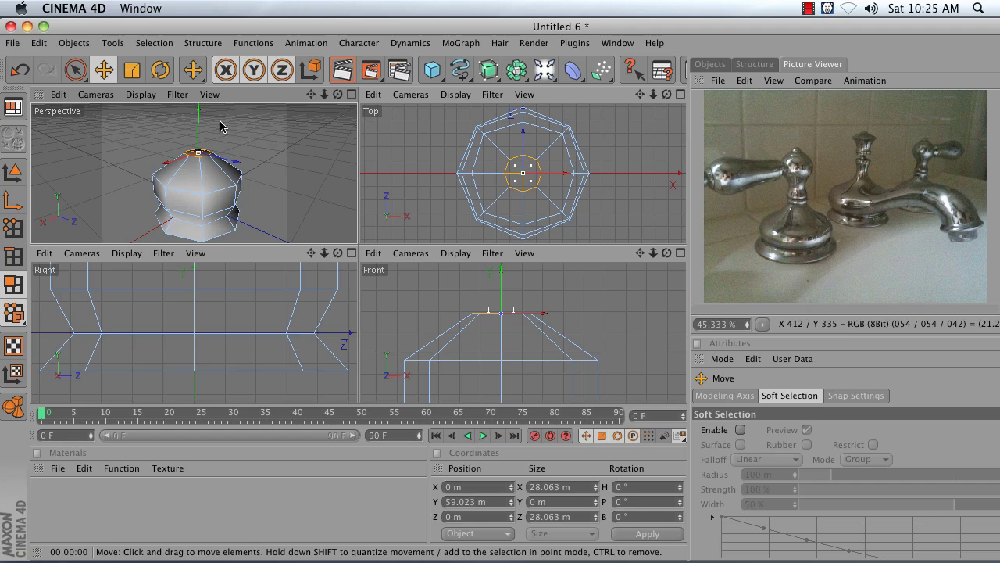
- Narrow the small top face to about 26 m across with Normal Scale and extrude it upward by about 14.5 m
right_click(261, 130)
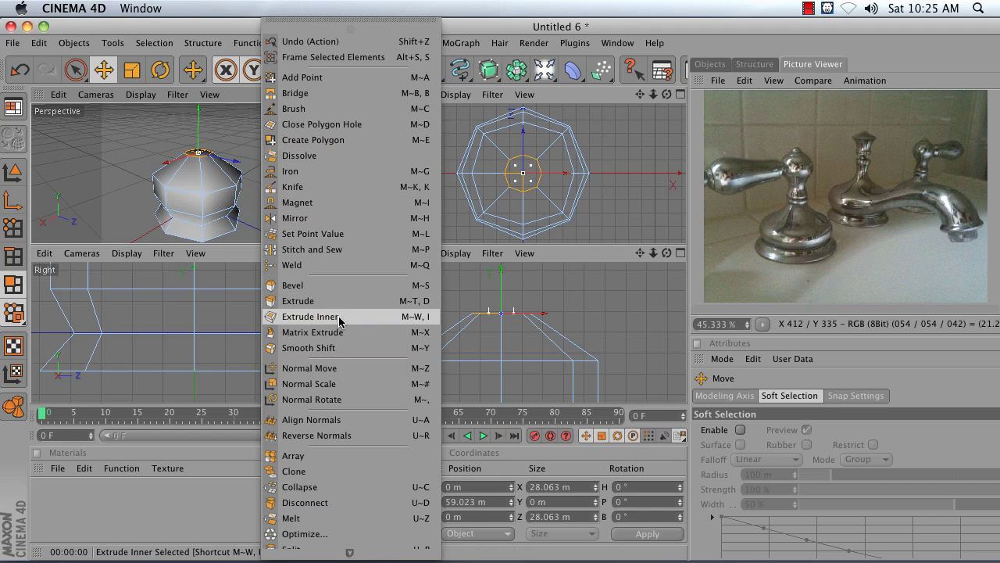
click(344, 383)
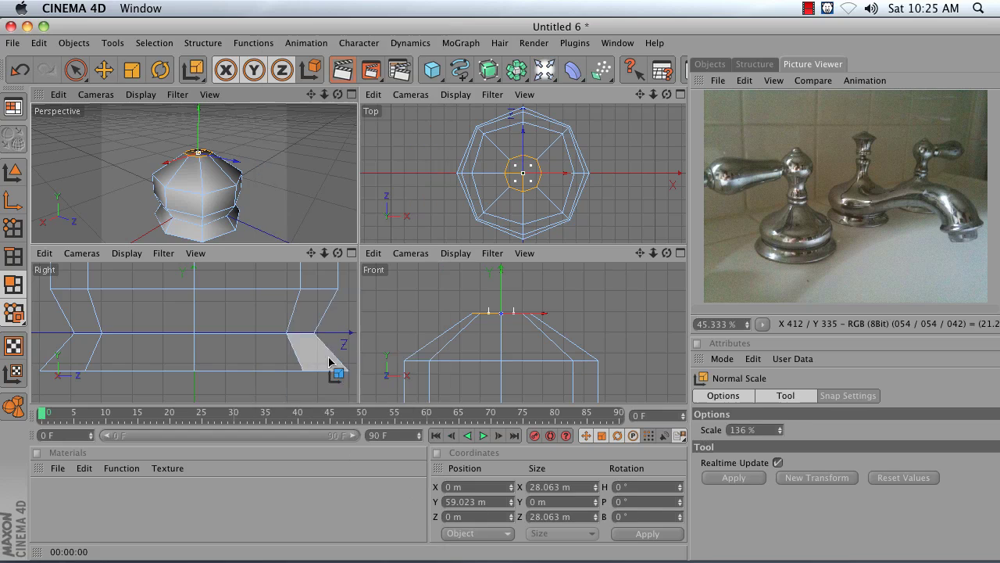
right_click(275, 166)
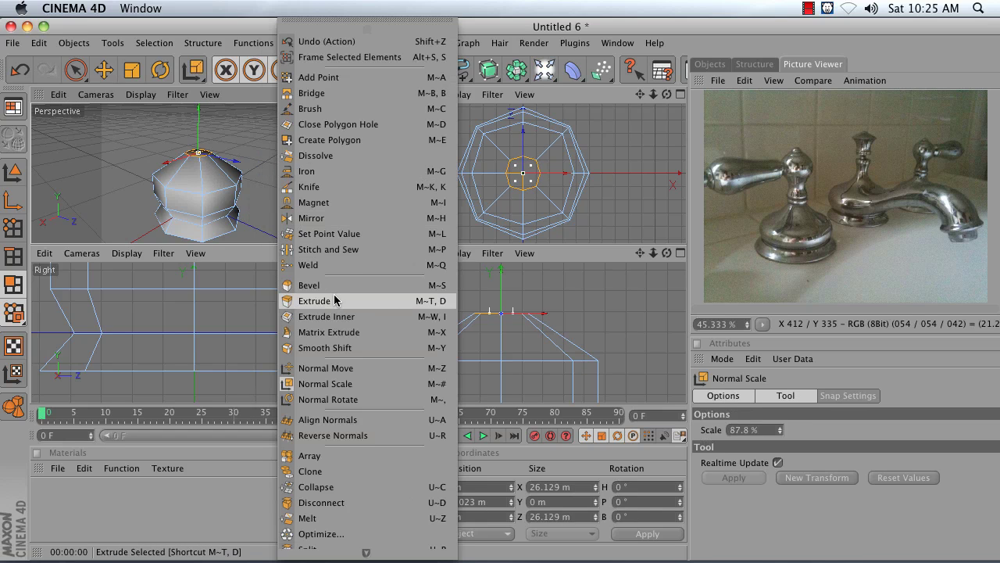
click(335, 300)
drag(440, 320, 435, 313)
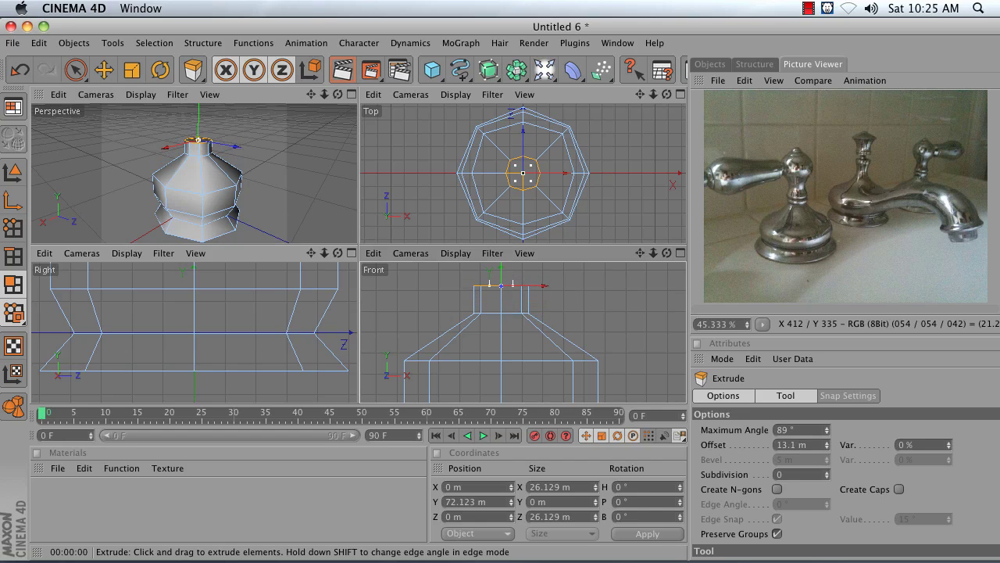
- Widen the neck's top face to about 29 m across with Normal Scale and extrude it upward by about 7.4 m
right_click(432, 308)
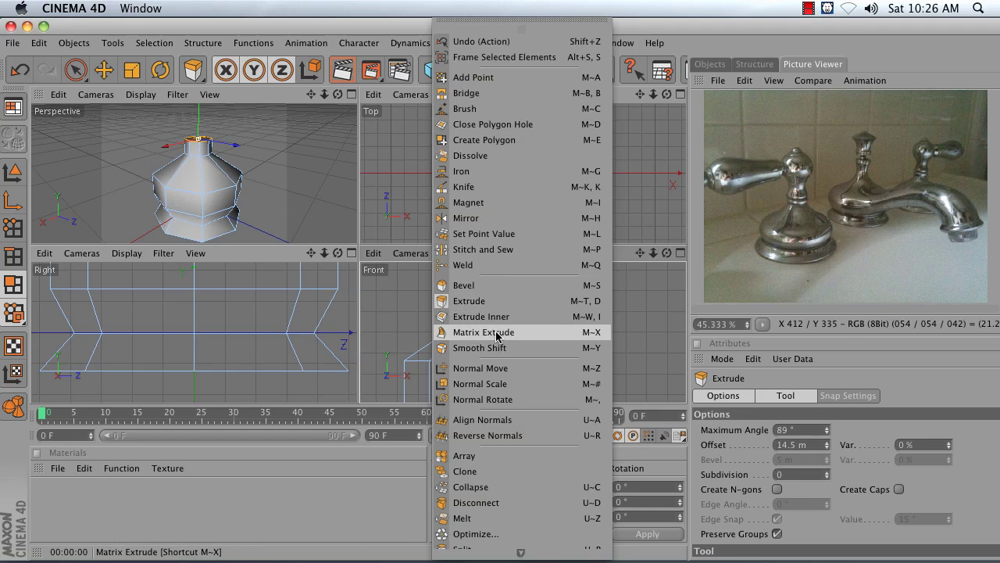
click(480, 383)
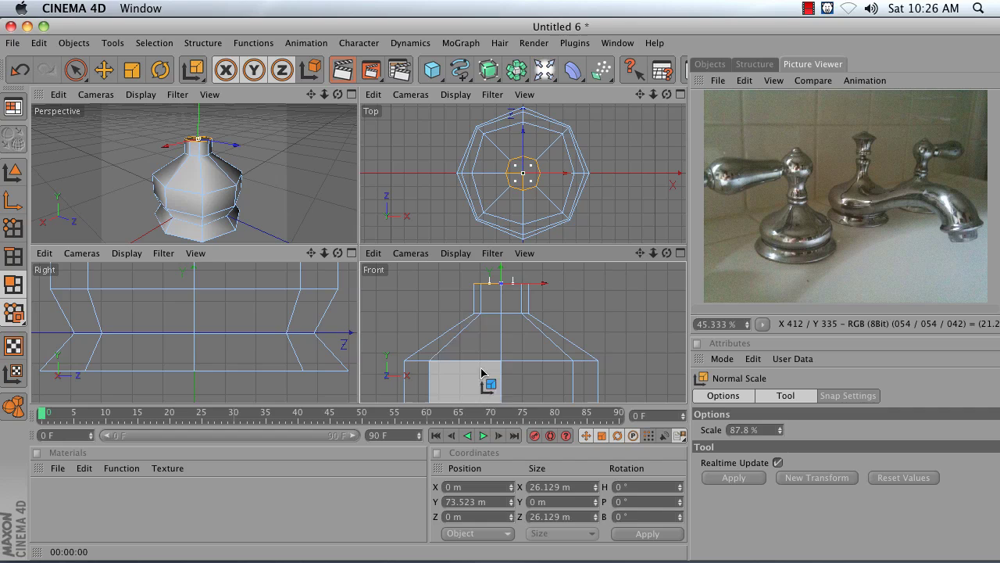
right_click(428, 291)
click(445, 303)
drag(424, 313, 426, 297)
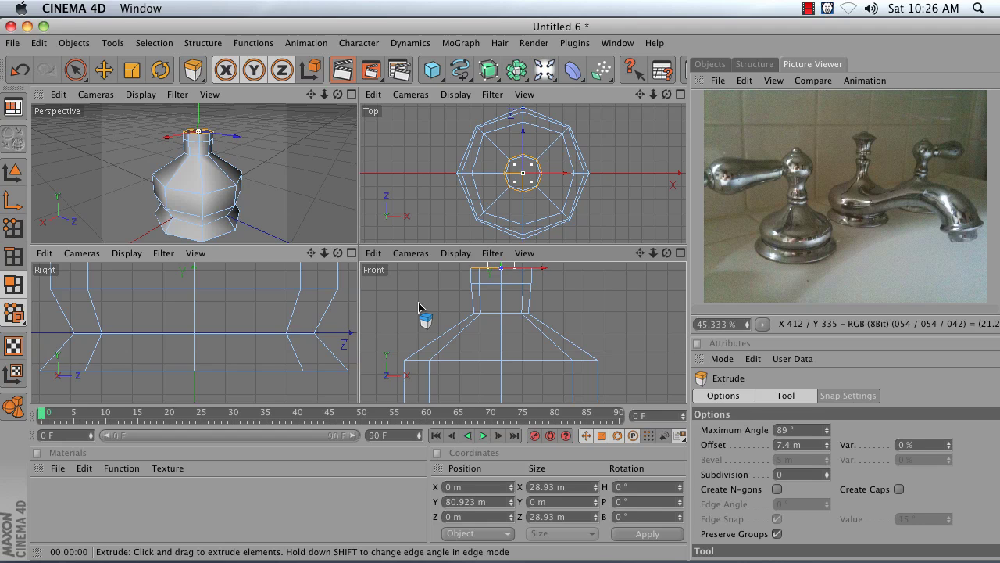
- Select the four adjoining side polygons on the body's positive X side, in the two bands below the shoulder, with Live Selection
click(75, 70)
click(123, 165)
drag(342, 94, 361, 158)
drag(380, 102, 383, 96)
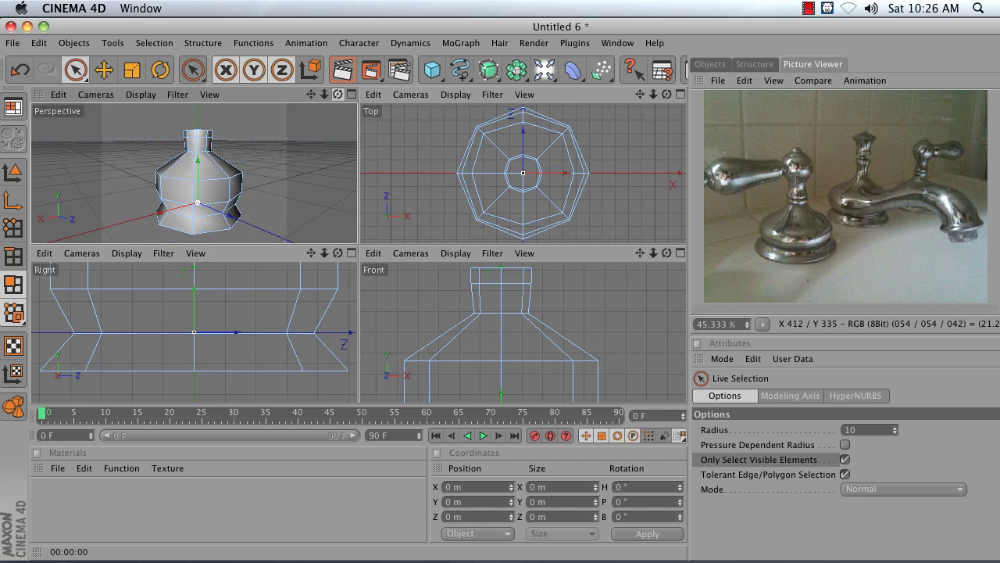
mouse_move(311, 94)
mouse_down()
mouse_move(306, 61)
mouse_move(306, 78)
mouse_up()
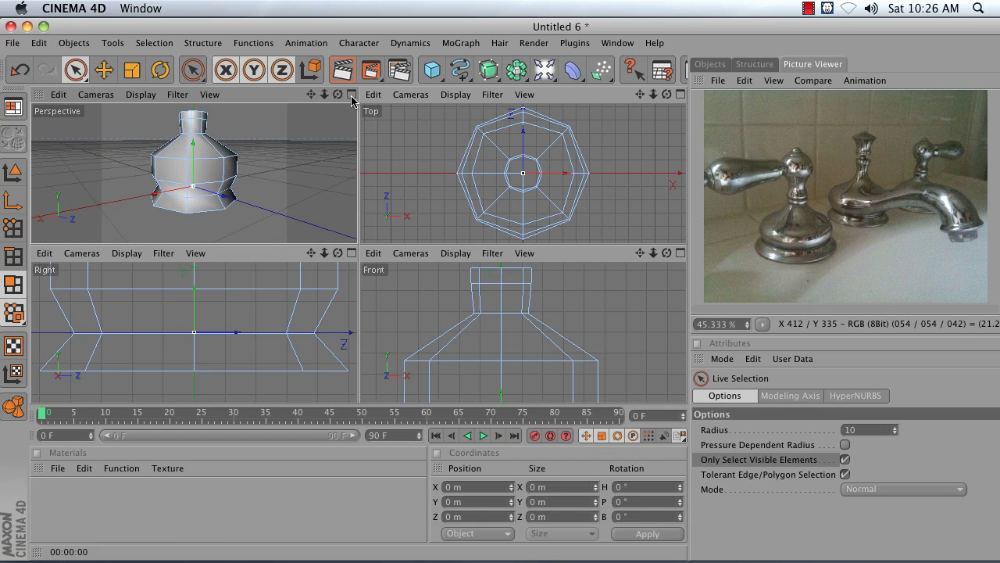
click(221, 172)
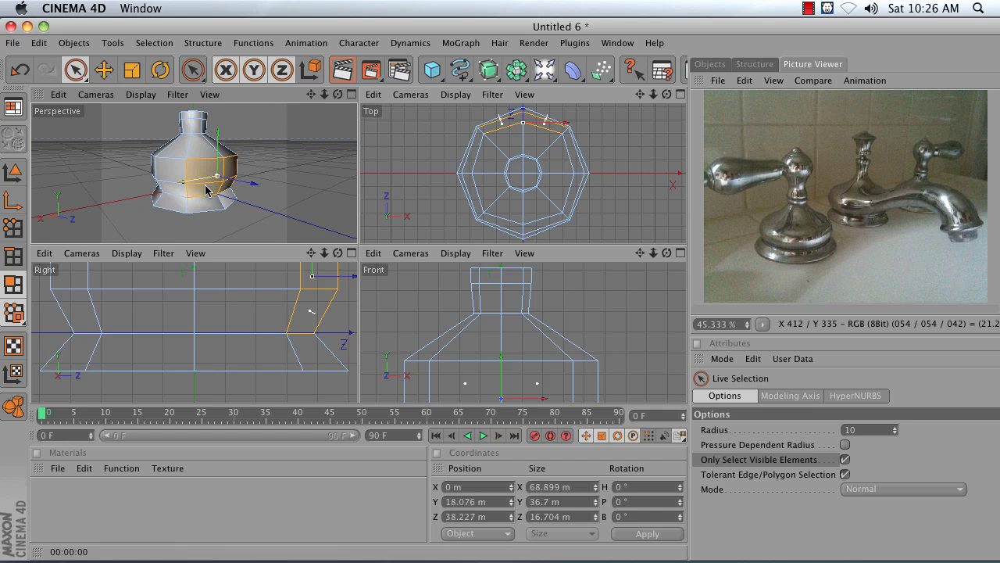
drag(337, 94, 410, 133)
drag(221, 187, 178, 207)
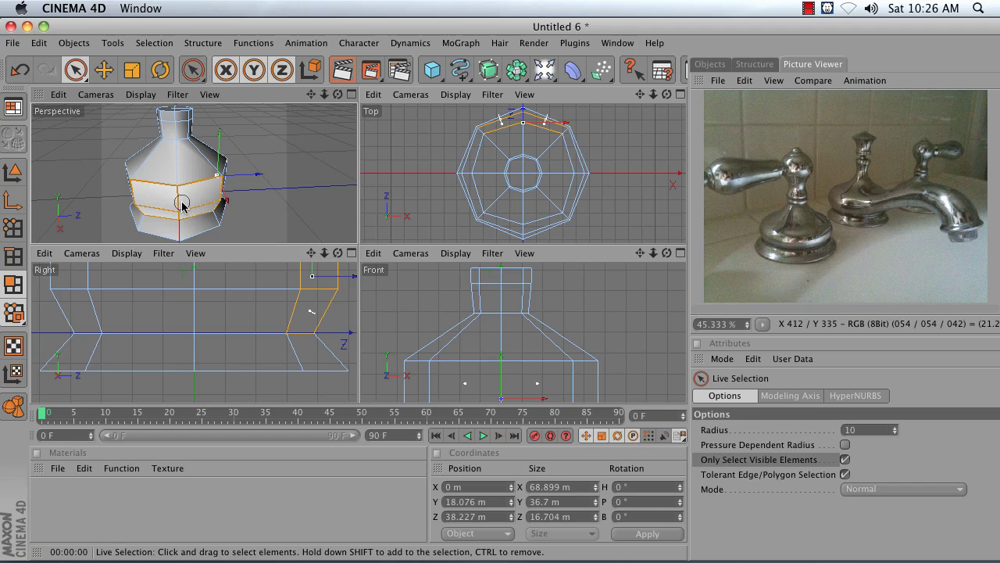
click(180, 204)
- Inset the four selected side polygons by about 5.9 m with Extrude Inner
drag(638, 253, 621, 201)
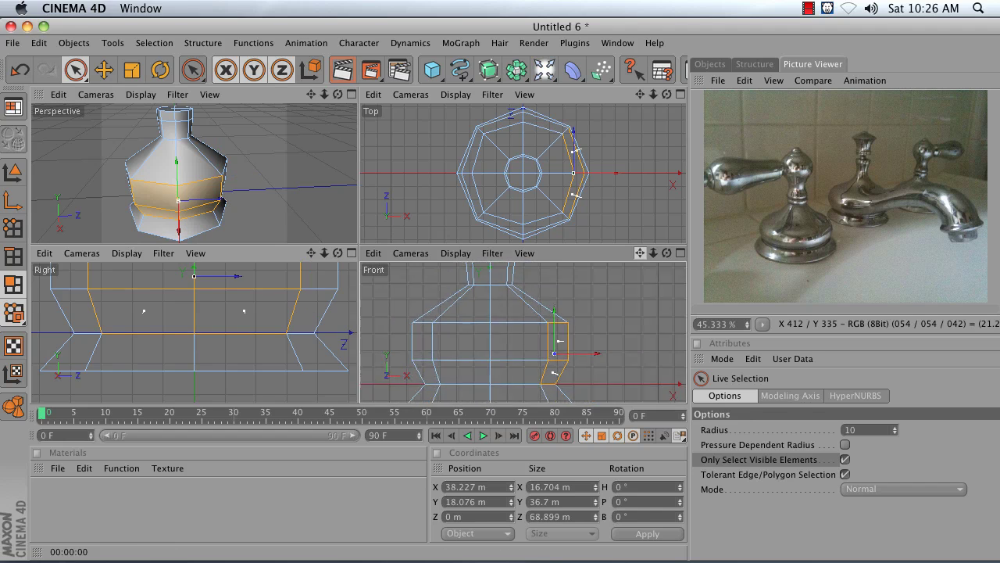
right_drag(640, 253, 638, 254)
right_drag(313, 254, 291, 254)
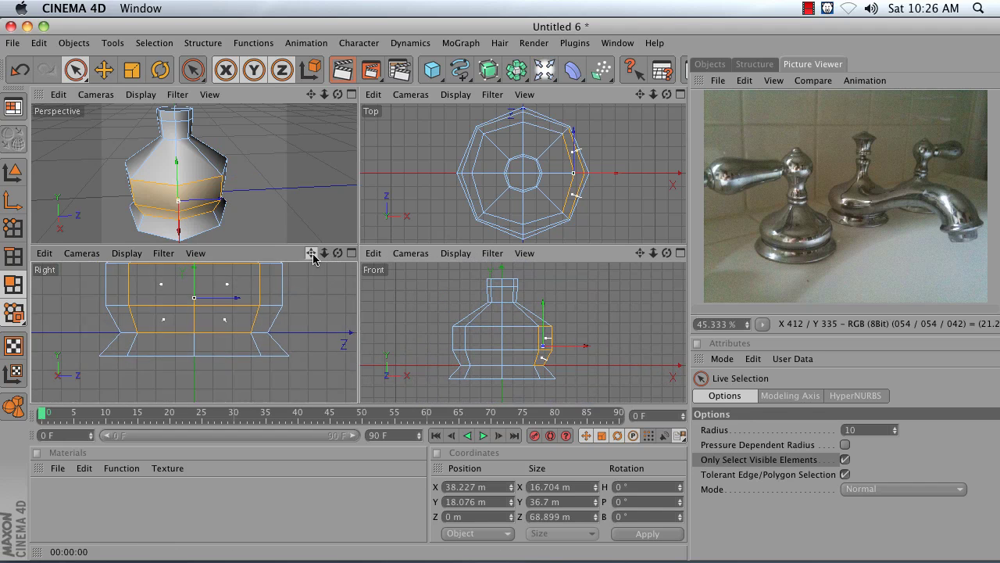
drag(312, 254, 314, 309)
right_drag(312, 253, 275, 253)
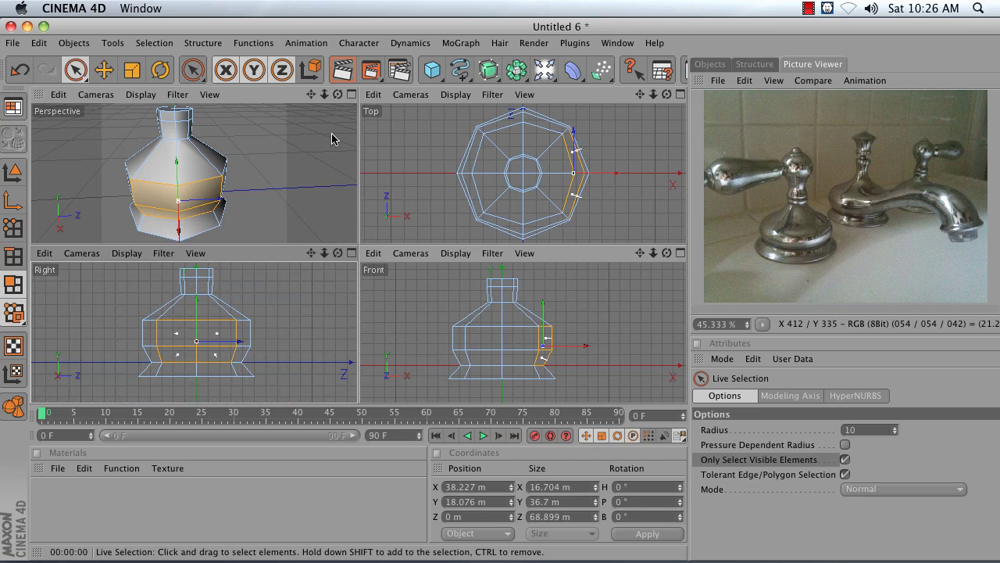
drag(338, 95, 334, 98)
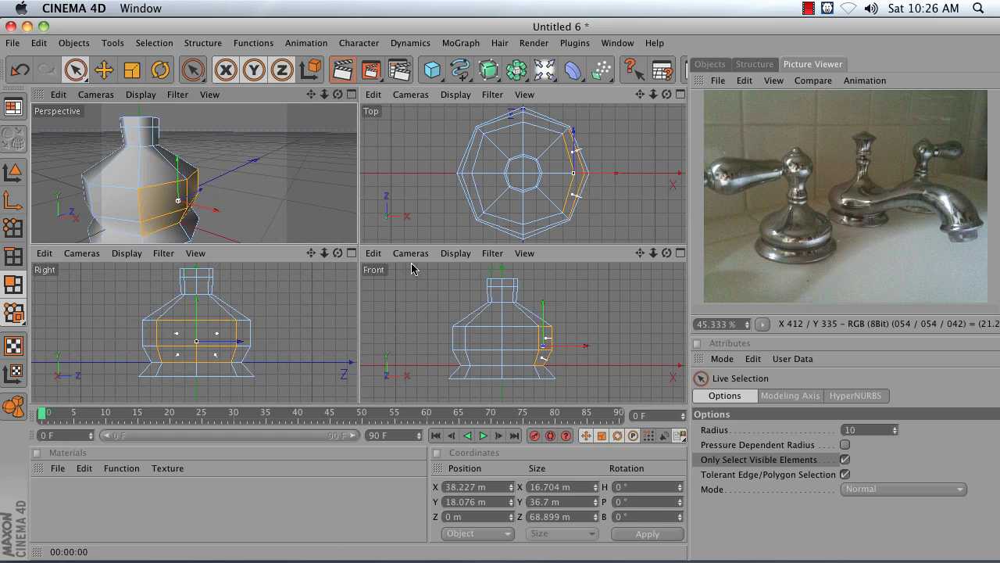
right_click(286, 187)
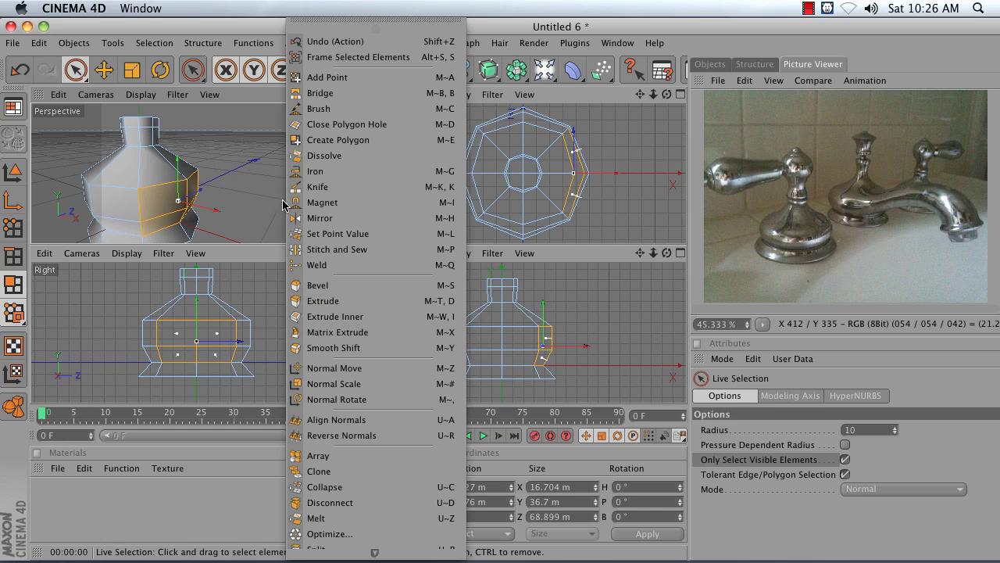
click(322, 316)
drag(274, 185, 272, 181)
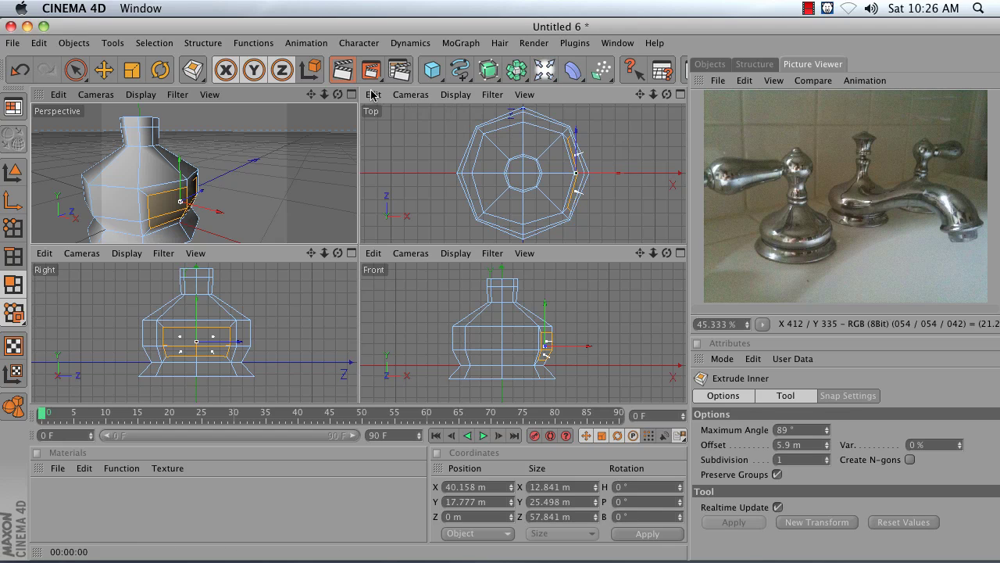
- Flatten the inset polygons by setting their X size to 0 m and move them outward to about 48 m in X
click(352, 95)
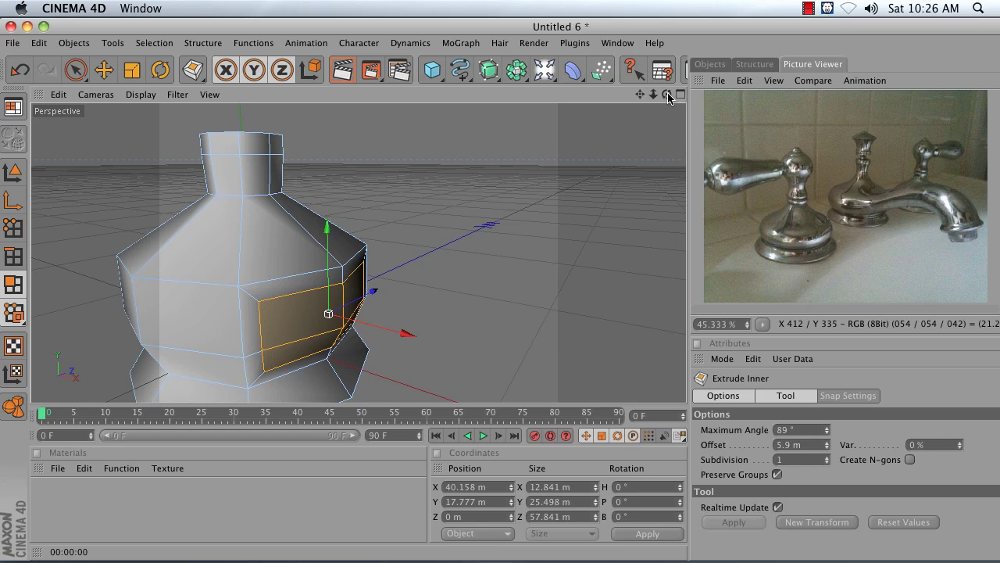
drag(666, 94, 439, 272)
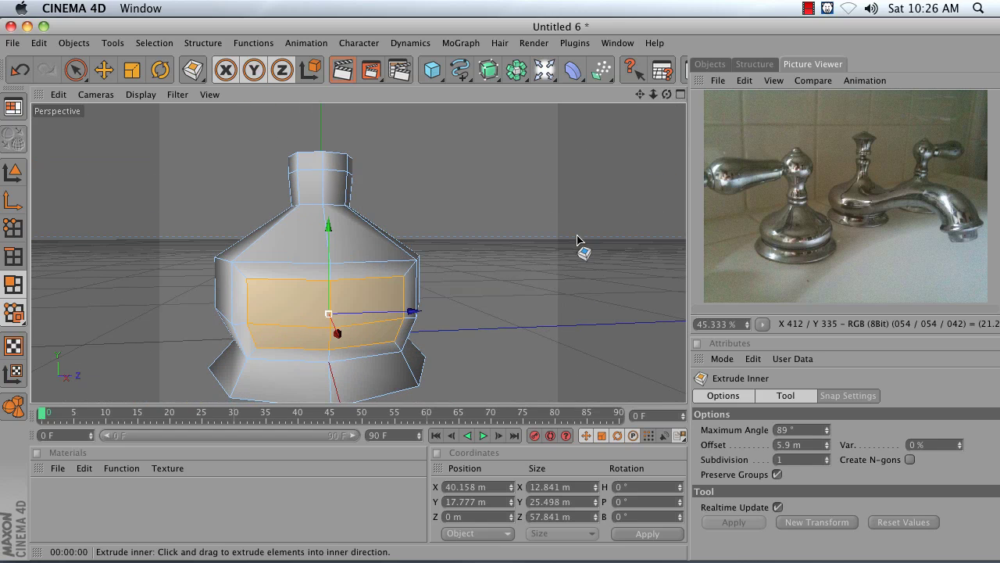
drag(665, 96, 836, 133)
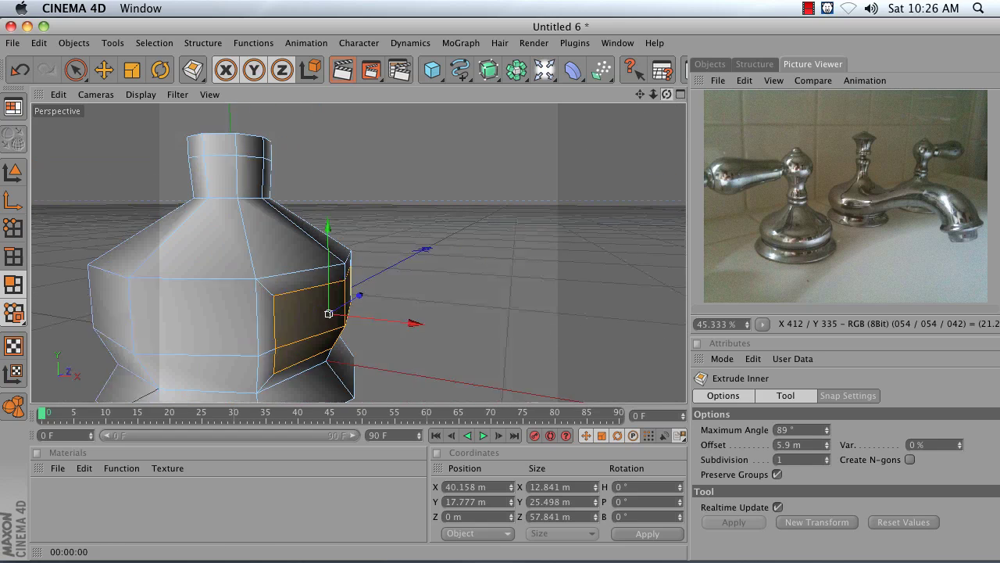
drag(594, 101, 592, 107)
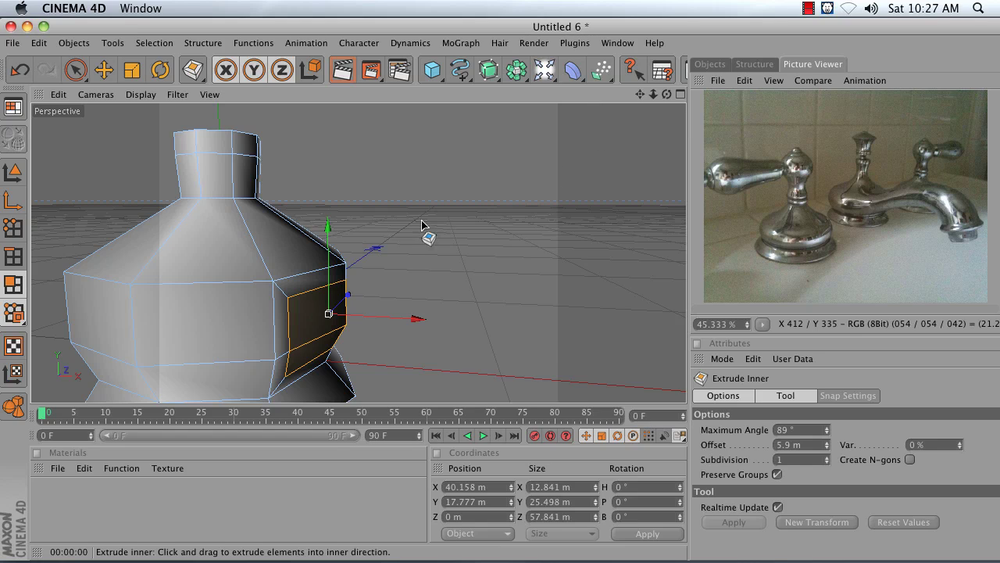
click(577, 490)
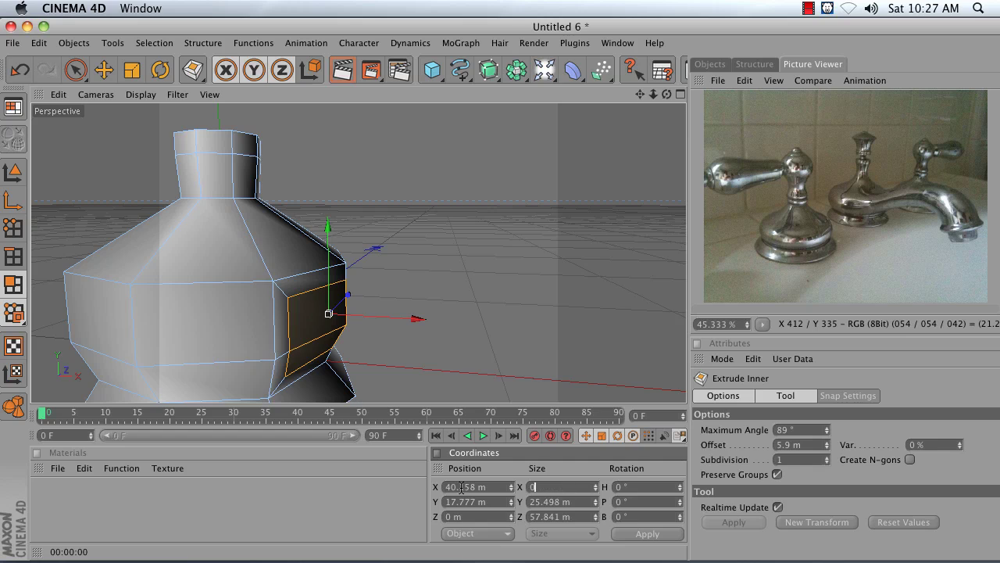
key(Return)
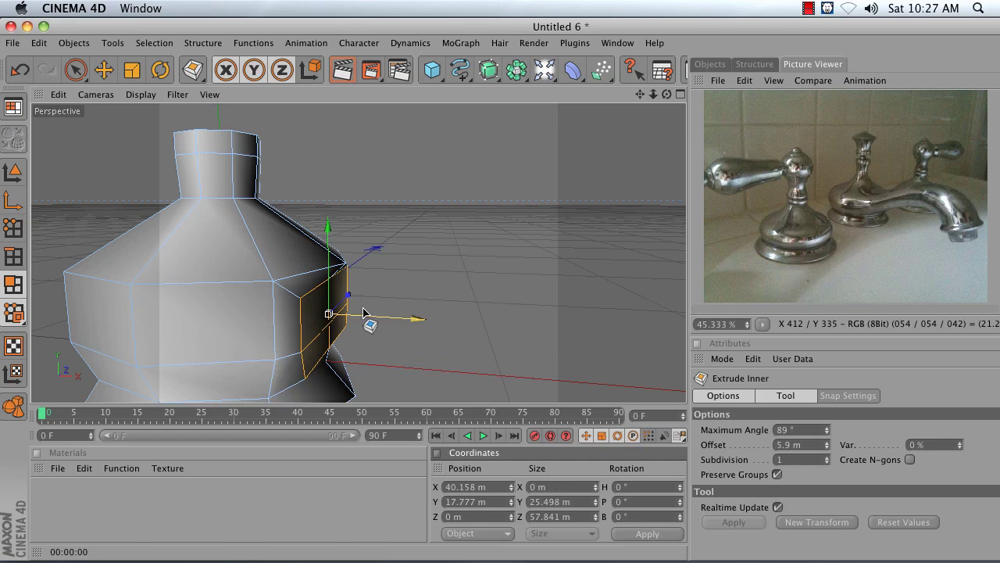
drag(371, 326, 373, 329)
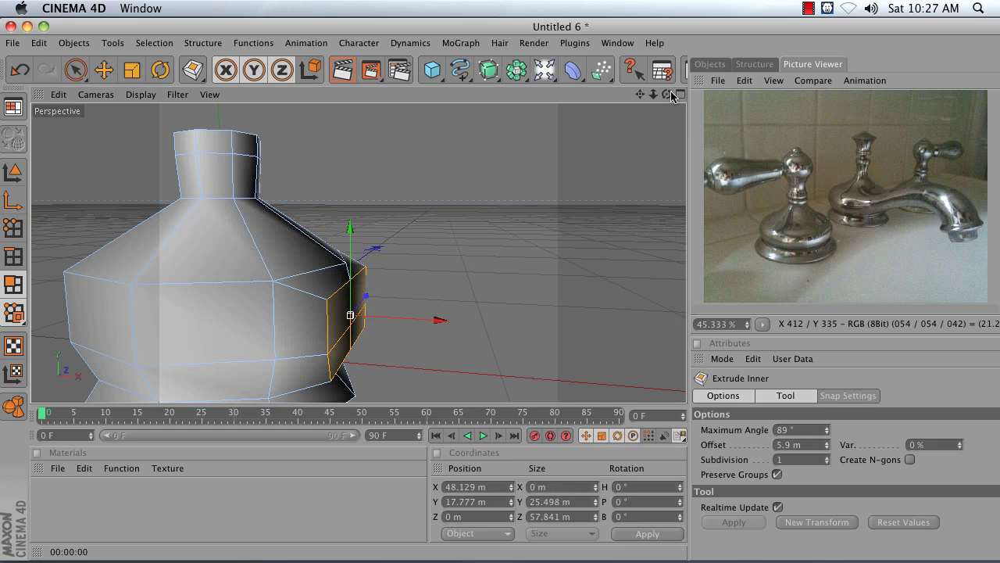
- Hide all unselected polygons so only the flattened side patch is shown
drag(667, 95, 668, 98)
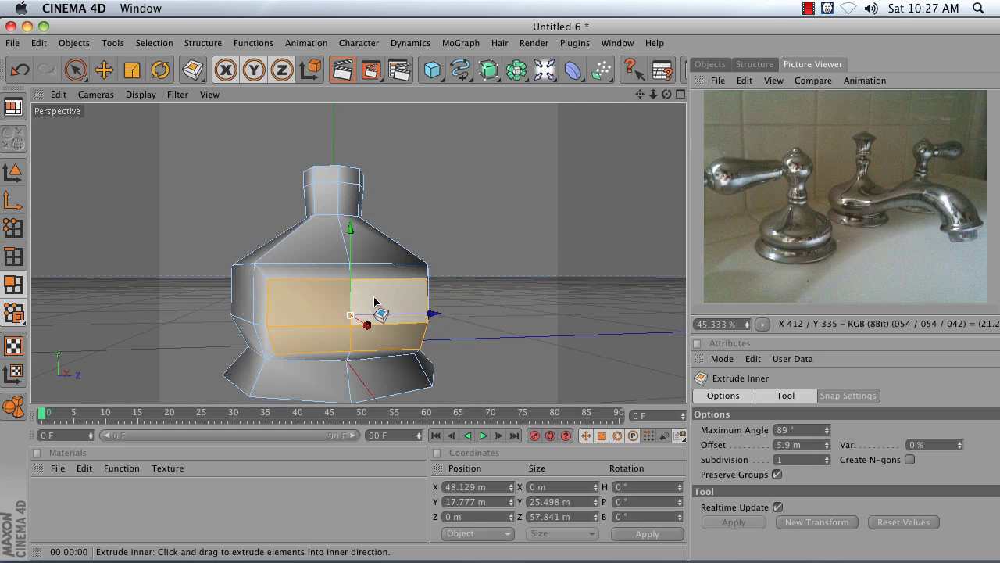
click(149, 43)
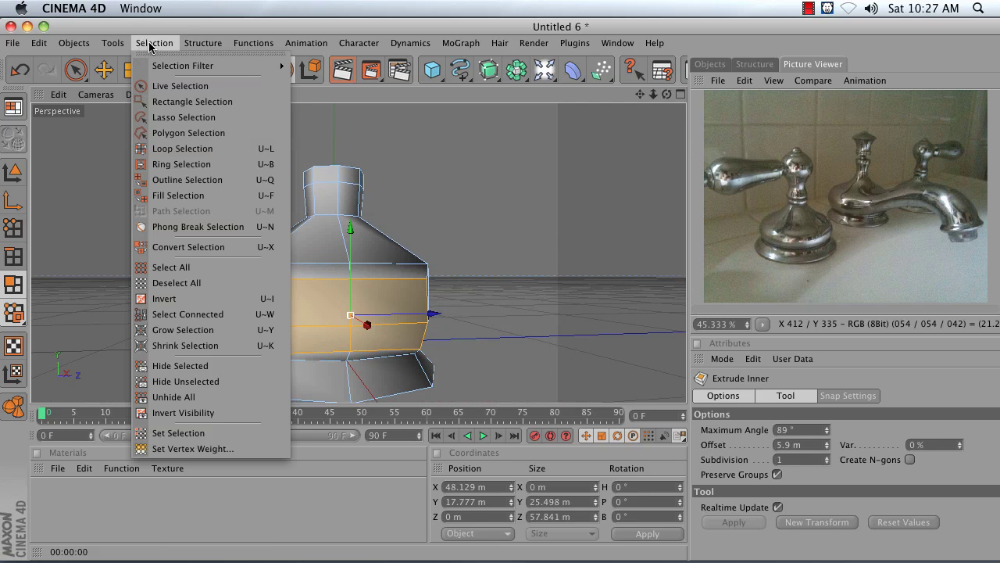
click(194, 380)
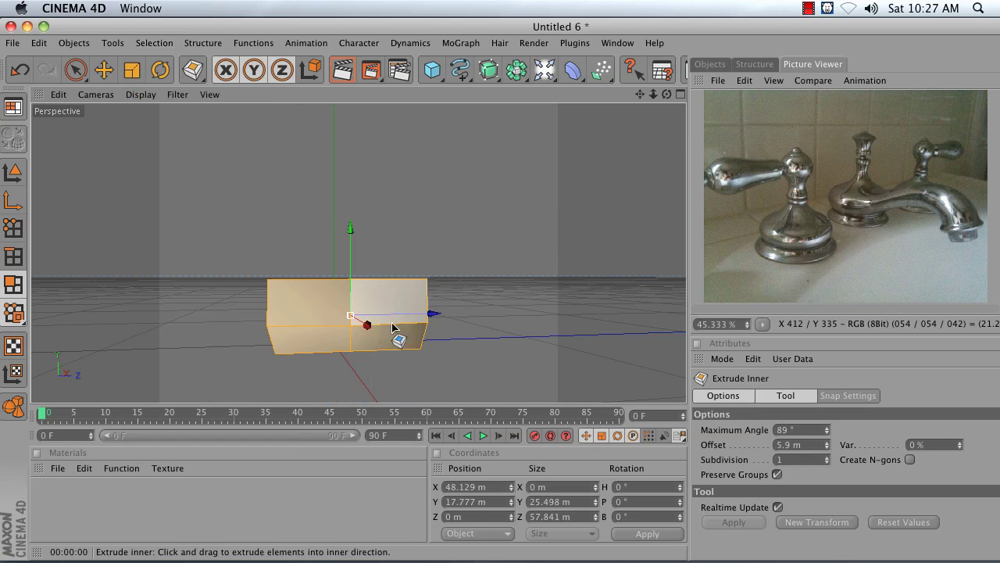
- Add a circle spline in the ZY plane with a 19 m radius and raise it to the centre of the flattened patch as a guide
click(680, 95)
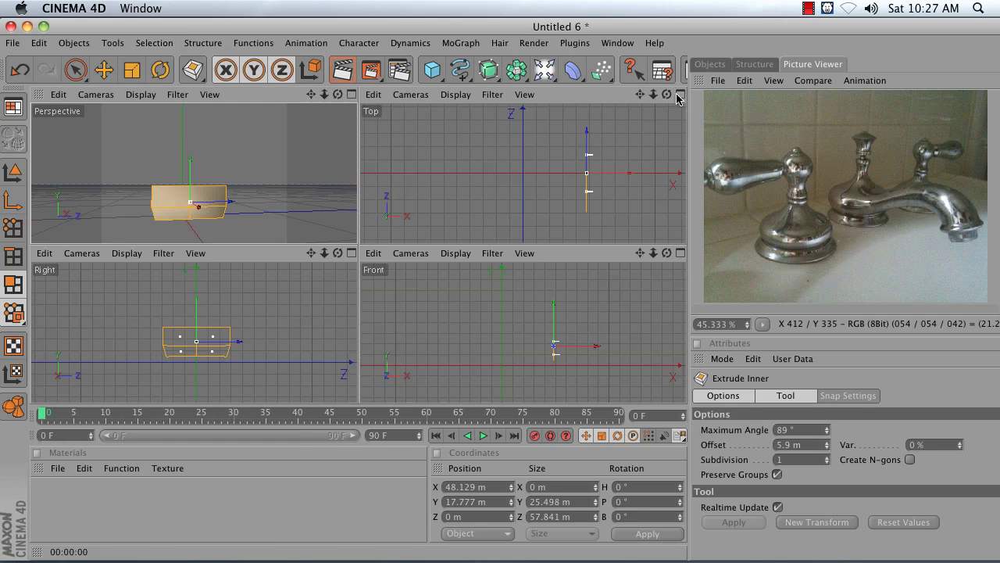
click(352, 252)
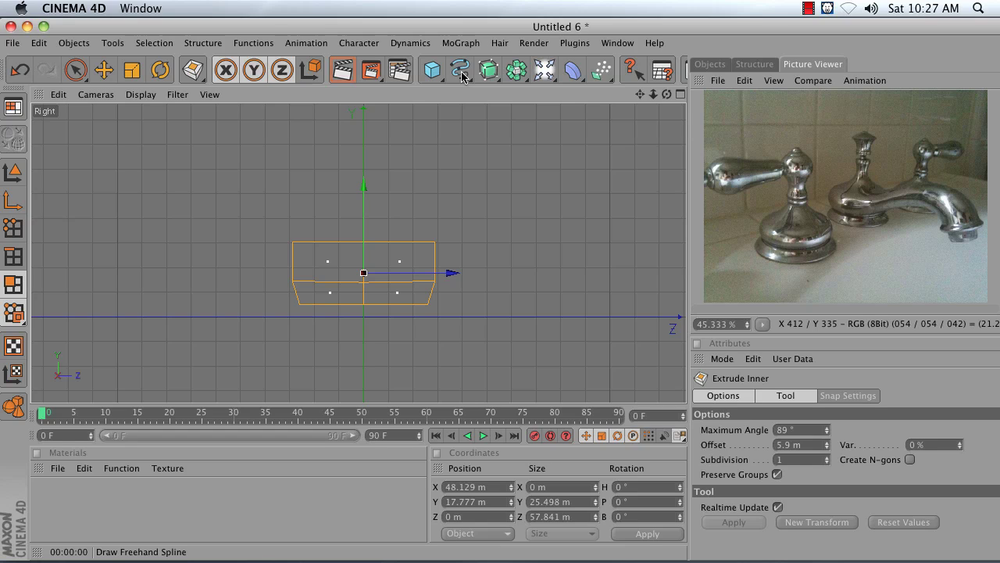
drag(462, 75, 535, 138)
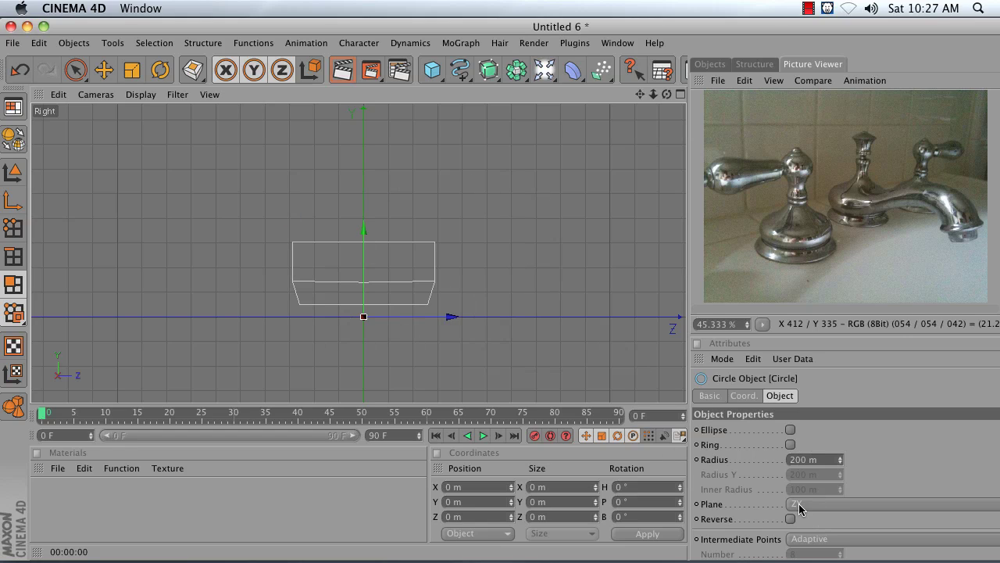
click(826, 506)
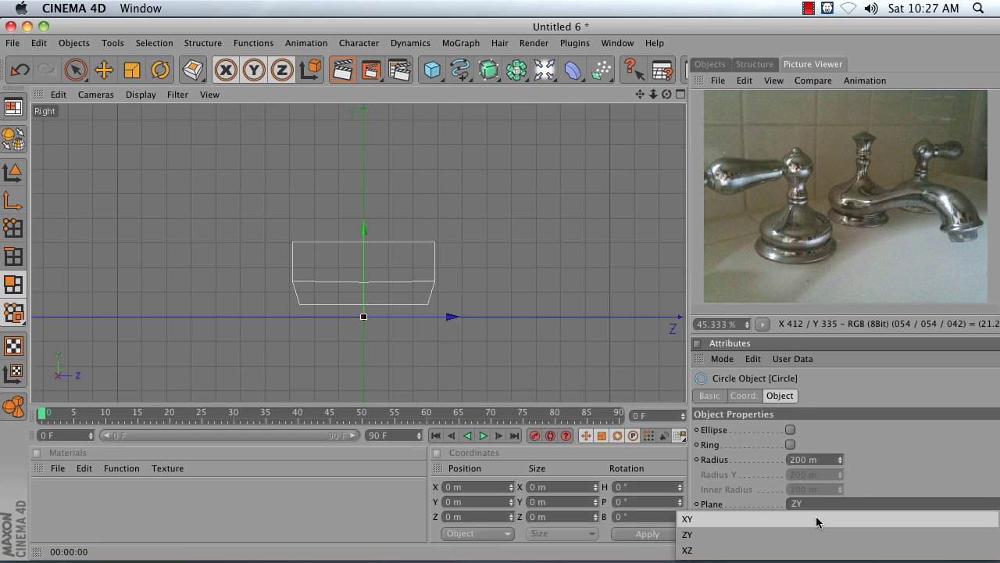
click(816, 517)
click(818, 507)
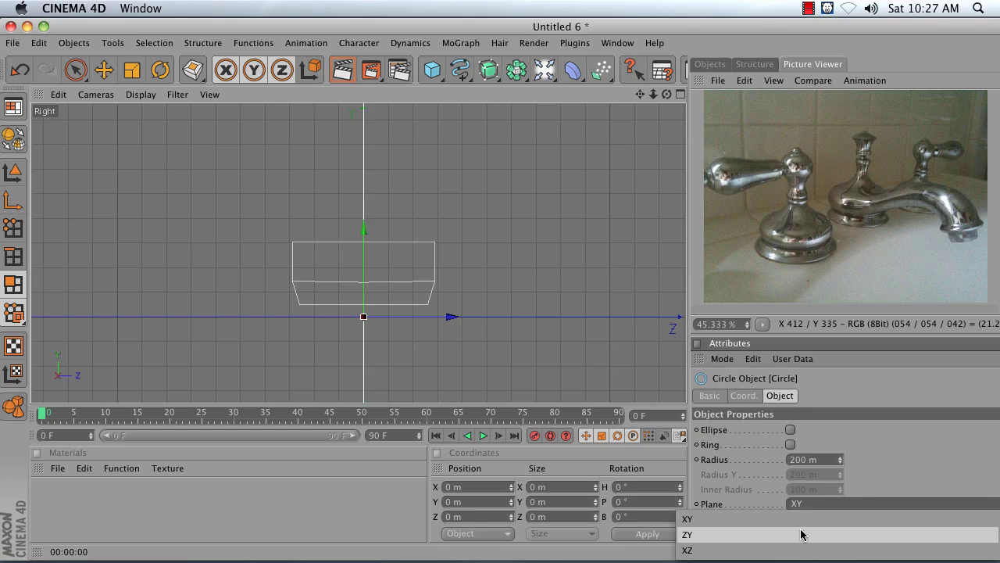
click(801, 537)
drag(841, 464, 842, 502)
drag(364, 243, 364, 195)
- Select the Cylinder for point editing and set up Live Selection and Move as the two alternating tools
click(17, 226)
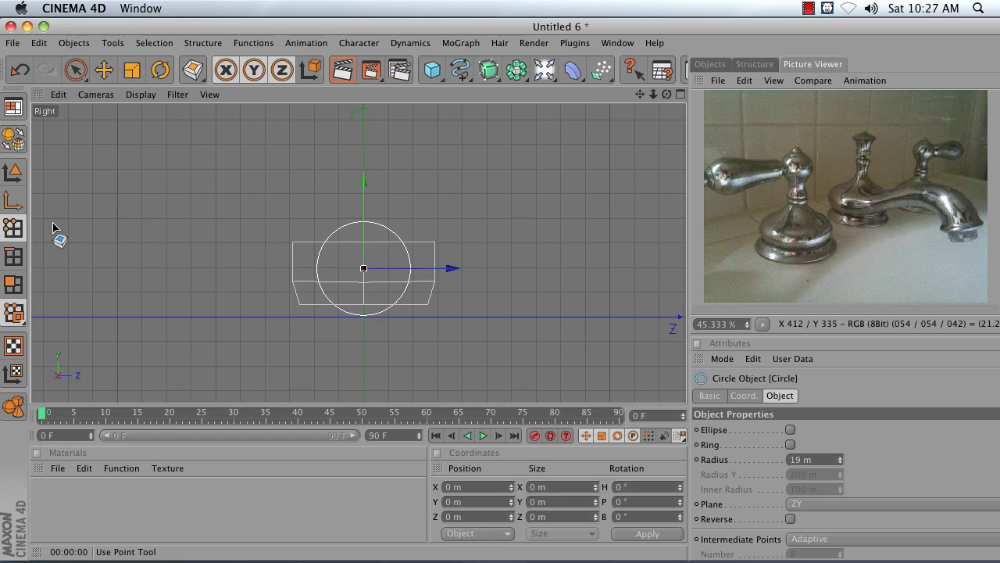
click(725, 63)
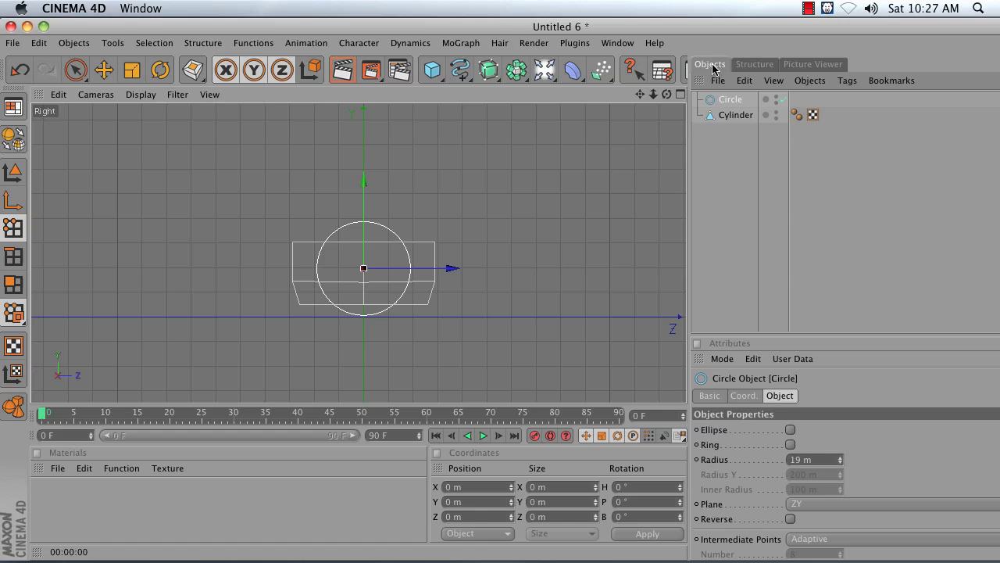
click(714, 116)
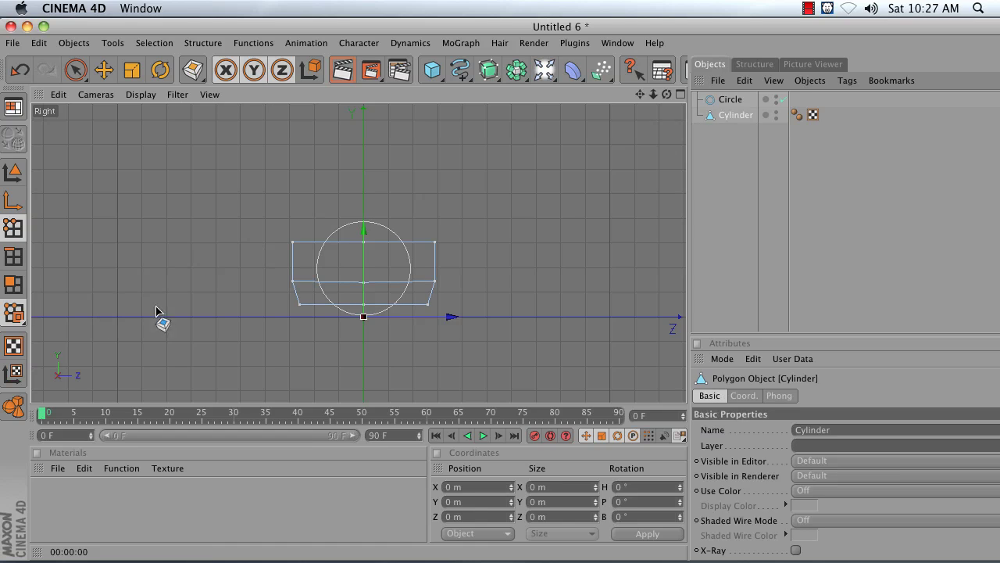
click(103, 73)
key(space)
key(space)
key(space)
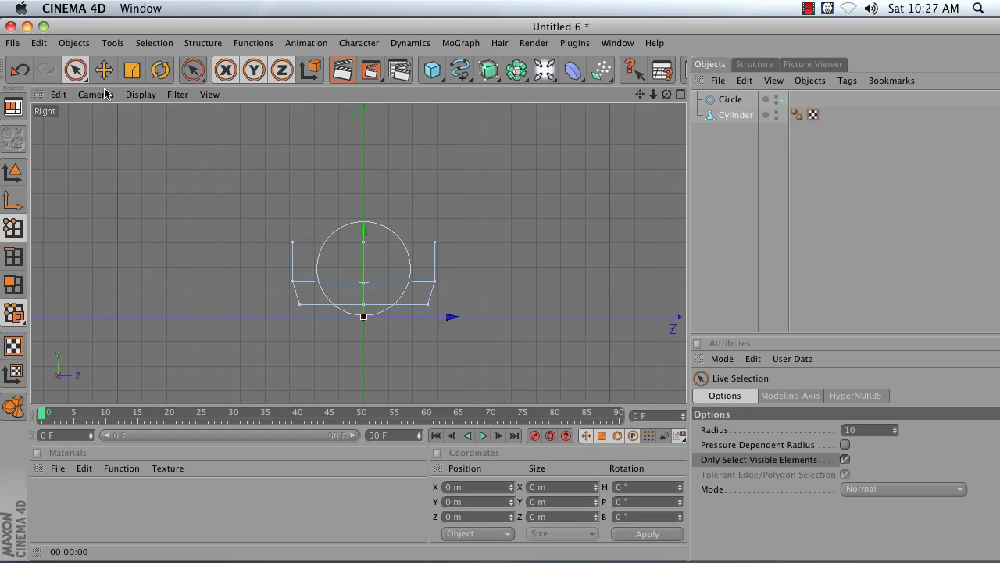
click(103, 70)
click(80, 82)
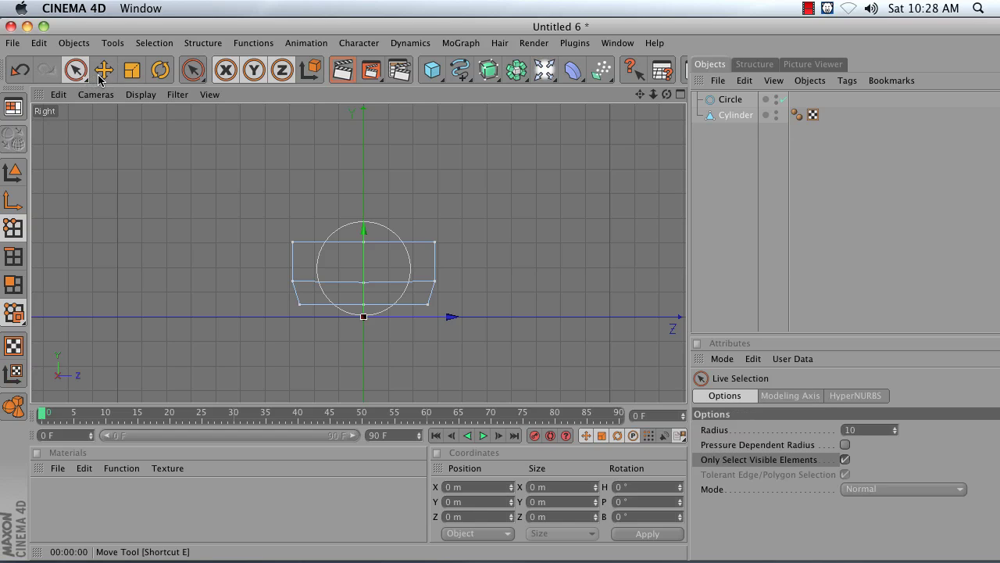
click(100, 75)
click(77, 71)
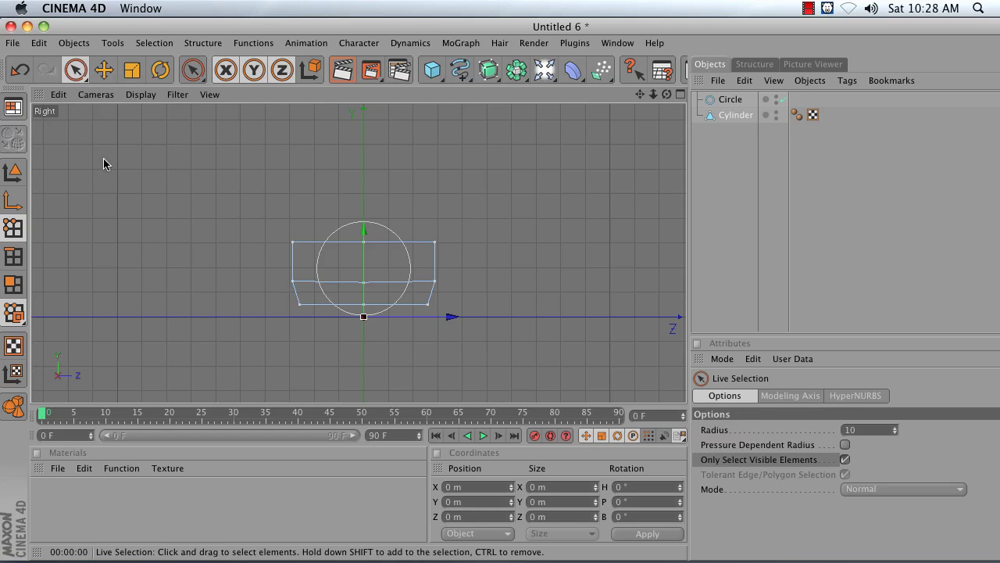
key(space)
key(space)
key(space)
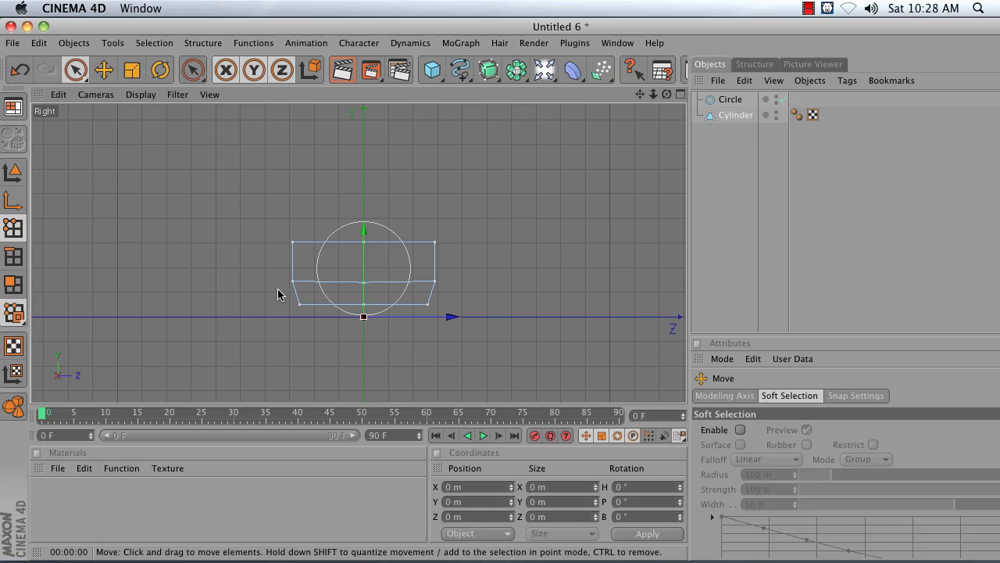
- Move the flat patch's top-middle point up onto the top of the guide circle, at about 39.4 m in Y
key(space)
click(358, 243)
key(space)
drag(380, 257, 381, 234)
- Move the three points on the patch's negative Z side inward onto the guide circle
key(space)
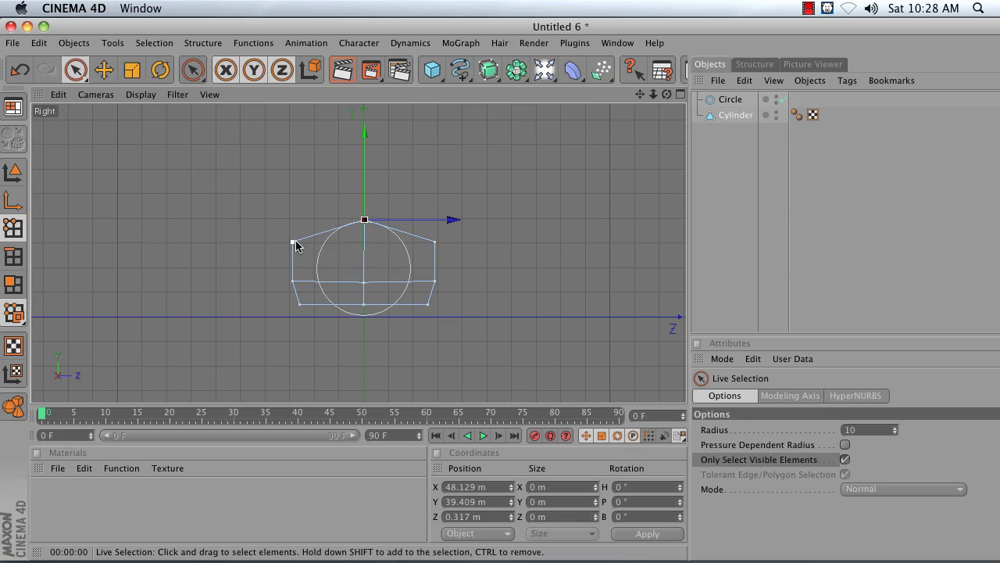
click(293, 242)
key(space)
drag(263, 259, 315, 268)
key(space)
click(289, 282)
key(space)
key(space)
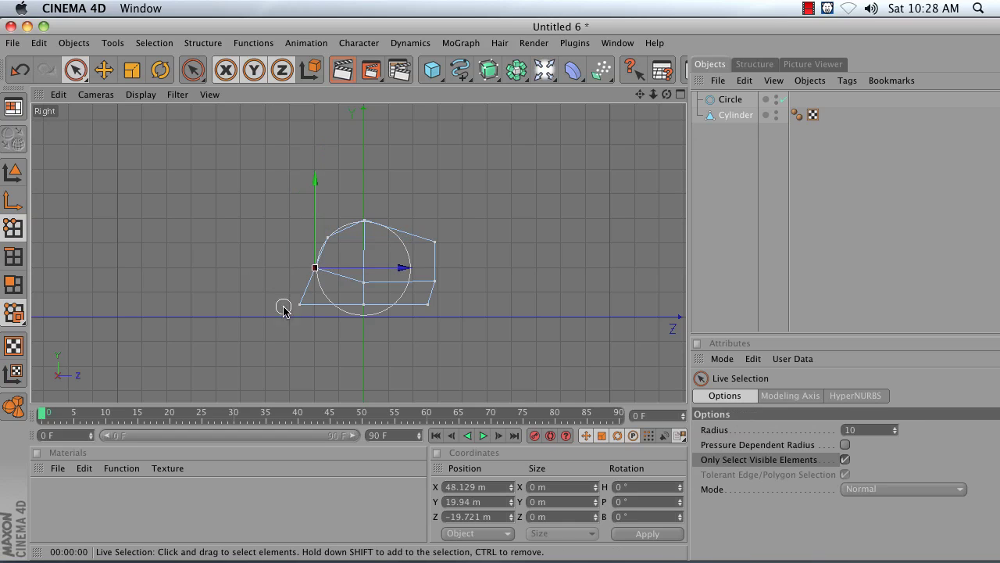
click(301, 304)
key(space)
drag(310, 321, 345, 324)
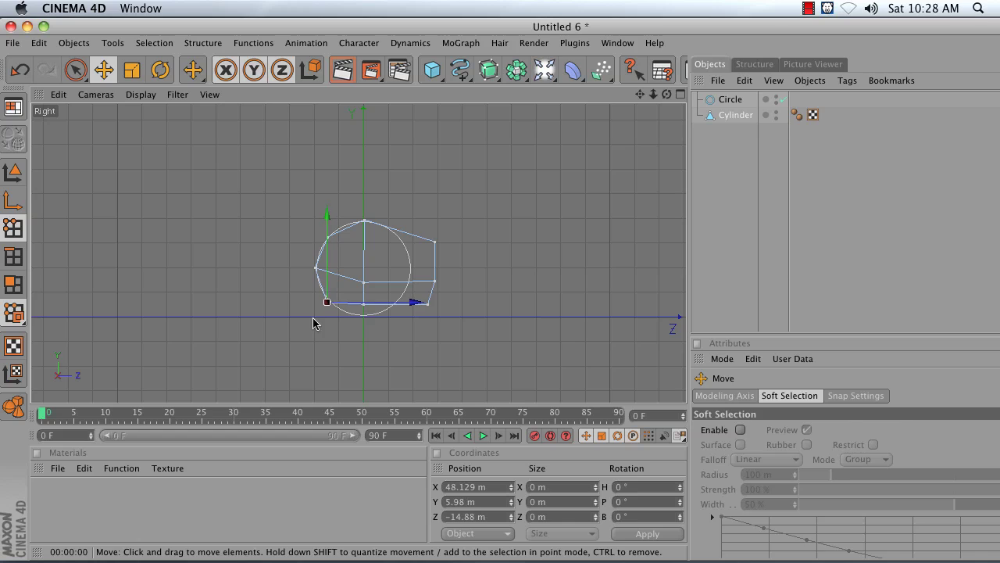
- Move the patch's bottom-middle point down onto the guide circle and its centre point up to the circle's centre
key(space)
click(364, 304)
key(space)
drag(363, 304, 382, 247)
key(space)
click(370, 284)
key(space)
- Move the three points on the patch's positive Z side inward onto the guide circle and deselect all points
key(space)
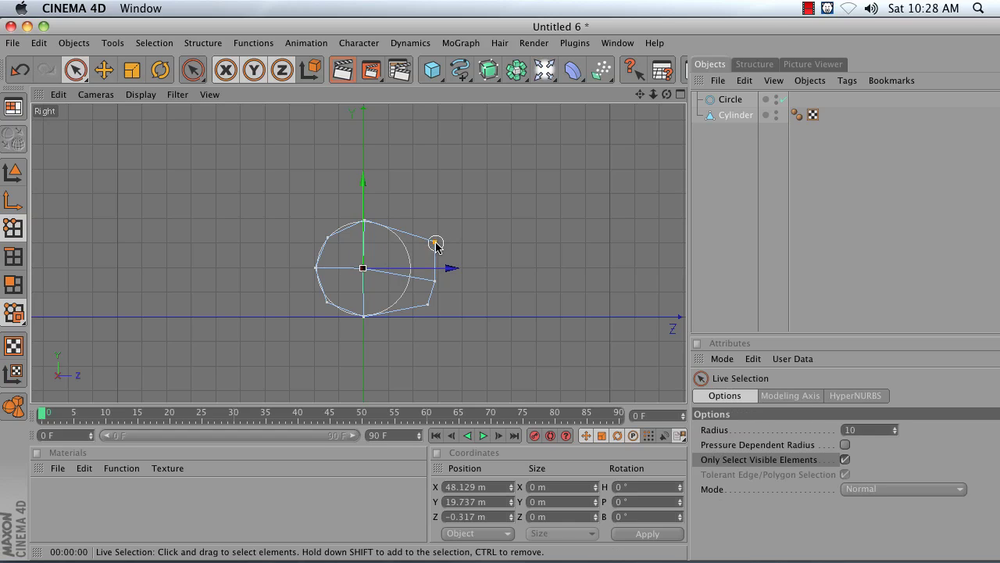
click(436, 243)
key(space)
drag(469, 279, 404, 268)
key(space)
click(434, 281)
key(space)
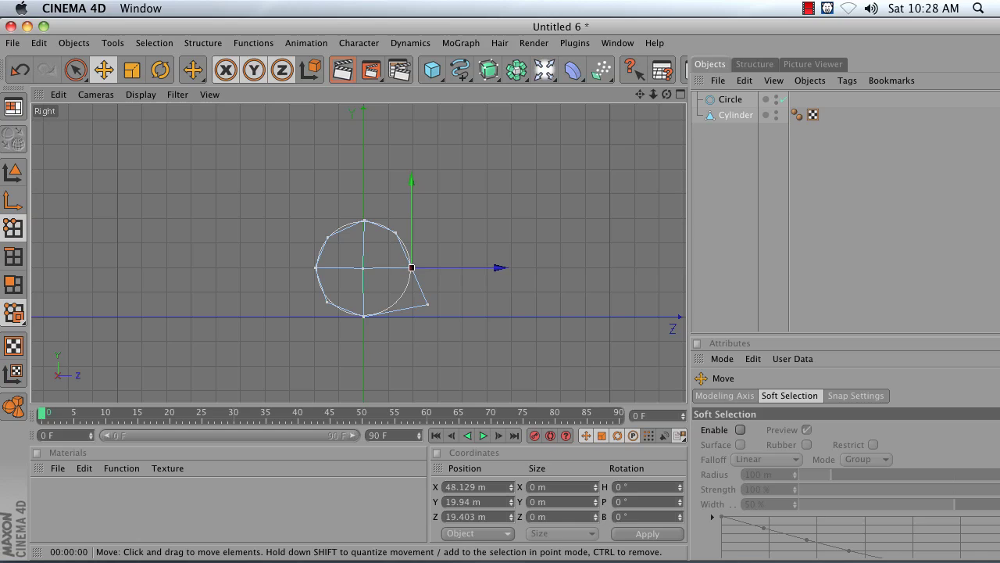
key(space)
click(428, 304)
key(space)
drag(426, 328, 426, 332)
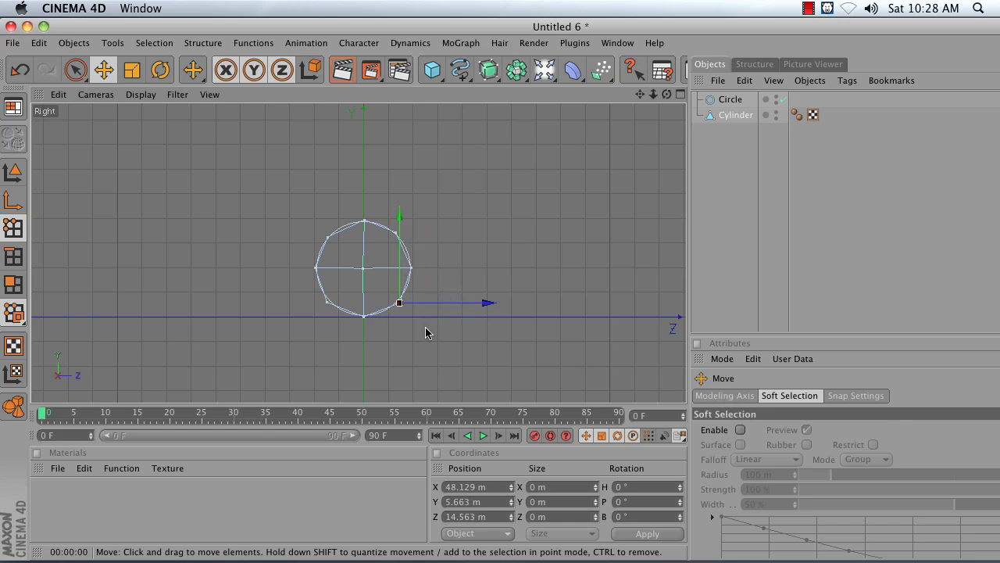
click(212, 242)
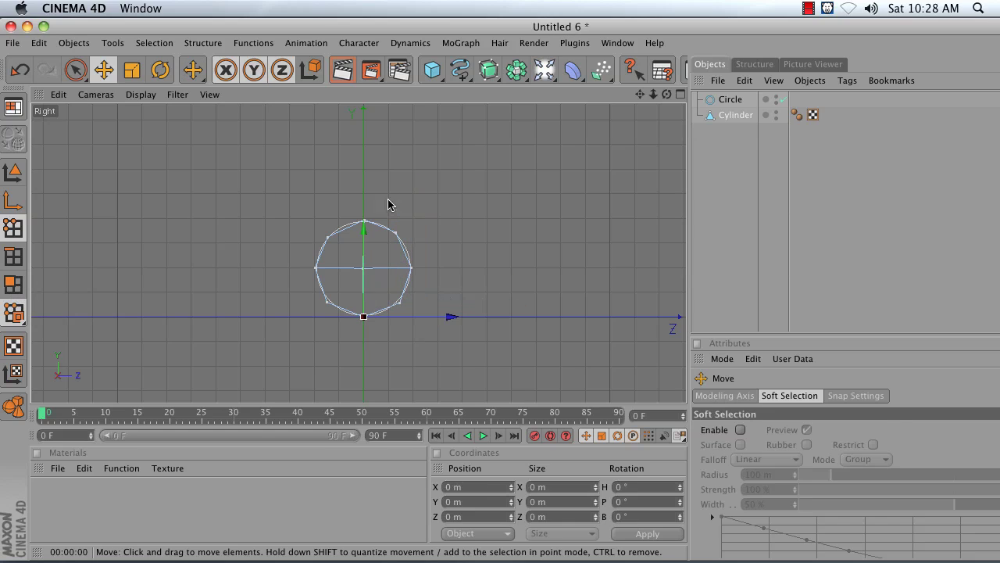
- Return to polygon editing with the round patch selected and unhide all polygons of the faucet body
click(12, 284)
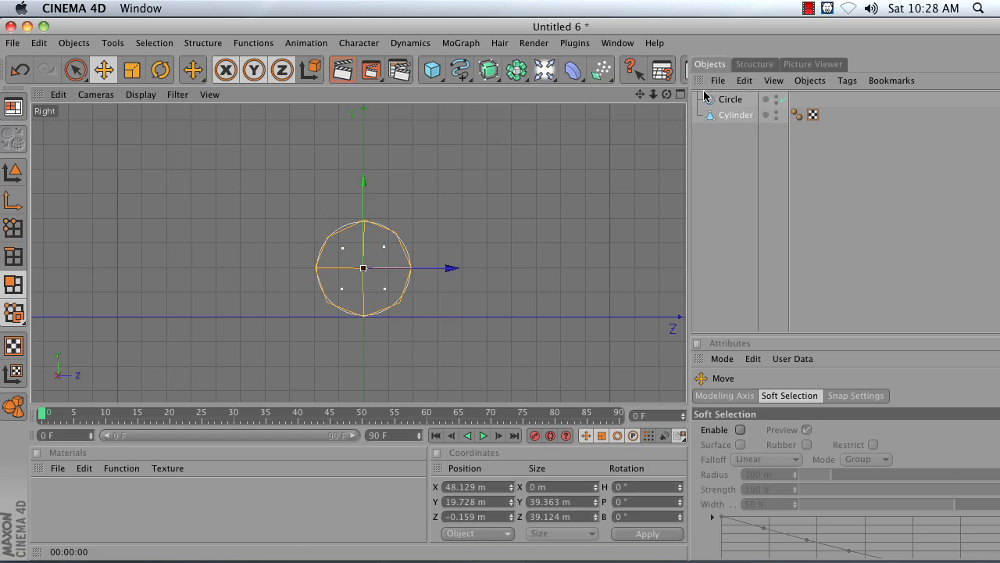
click(680, 95)
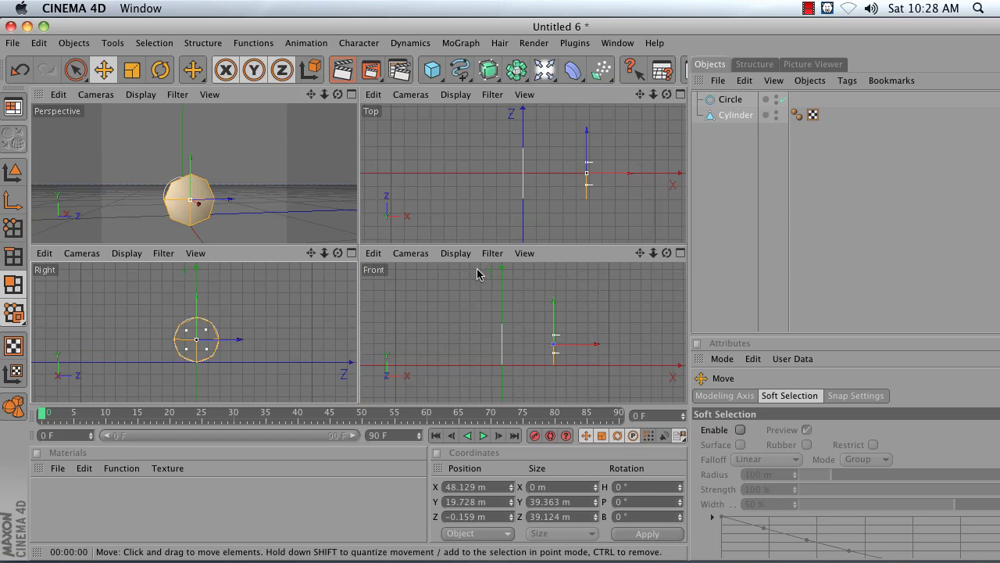
click(801, 65)
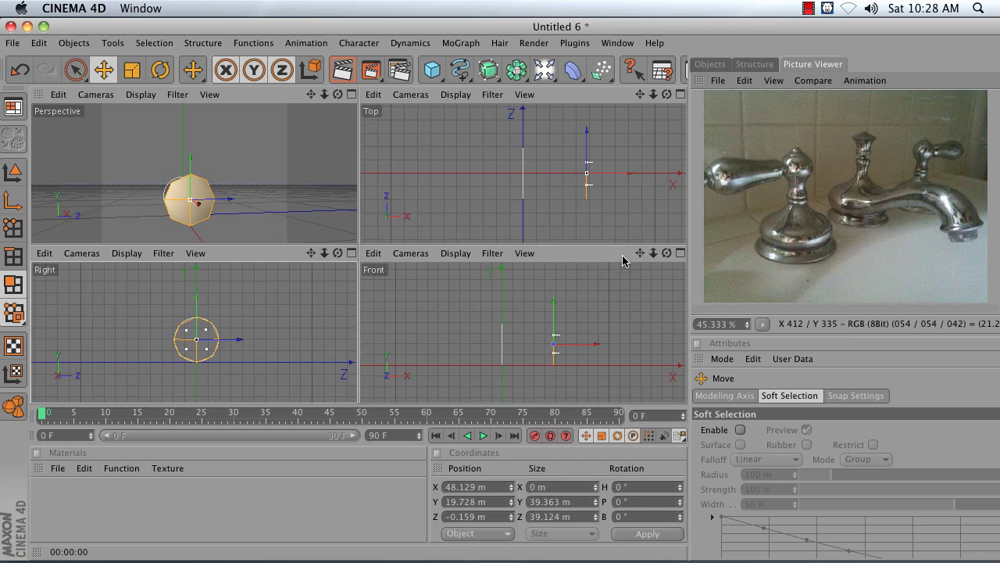
drag(640, 253, 569, 240)
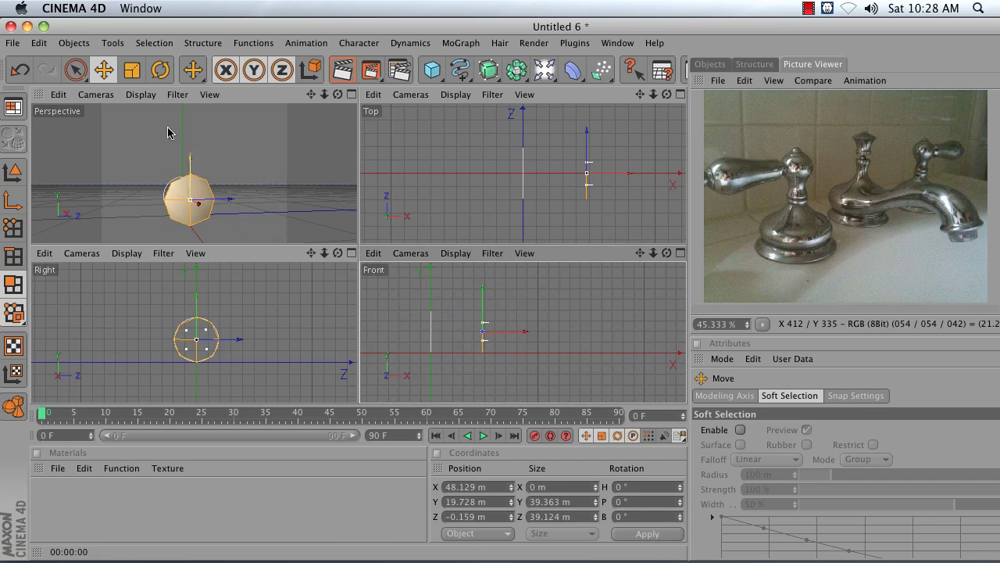
click(154, 44)
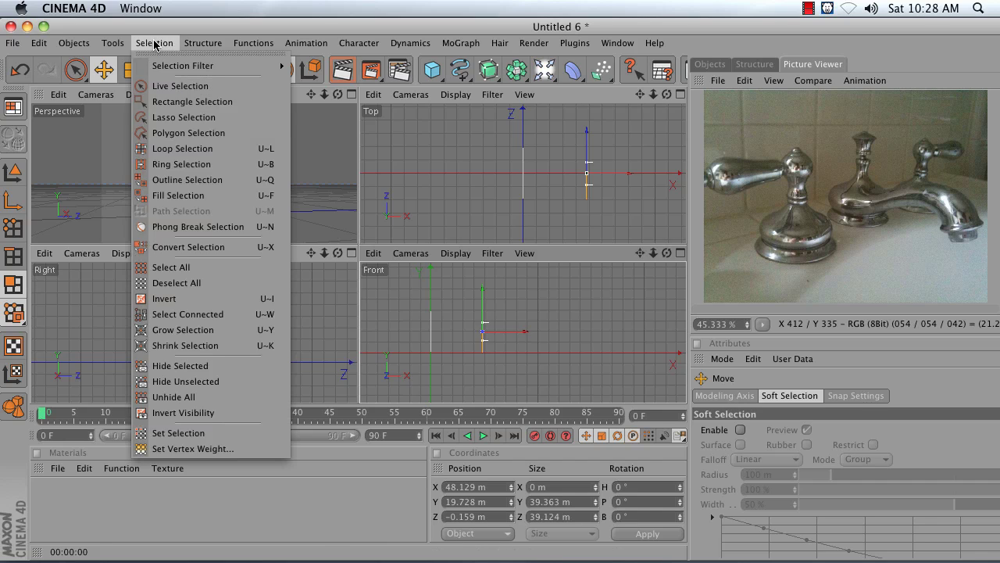
click(178, 397)
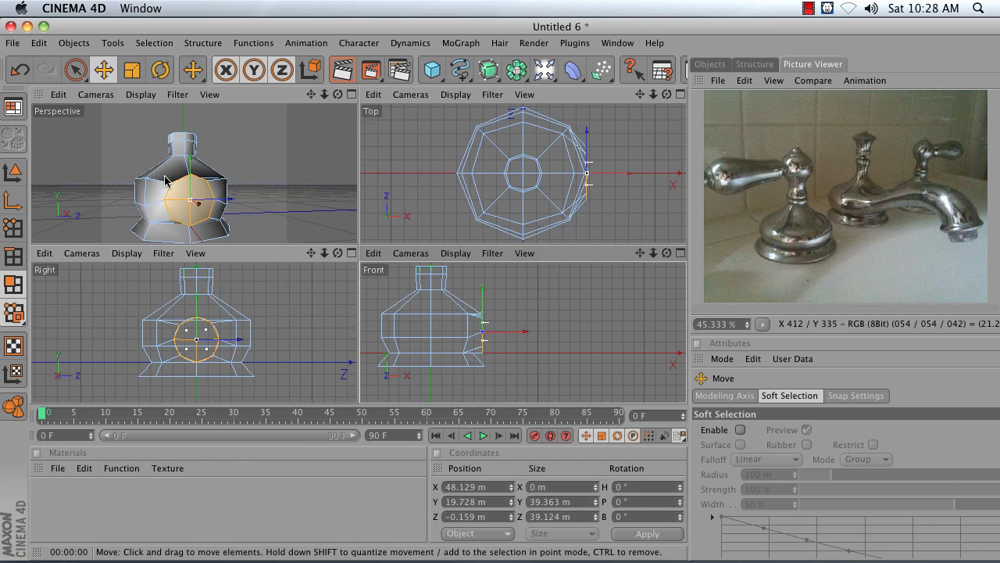
- Scale the selected round patch down to about 32 m across
mouse_move(338, 94)
mouse_down()
mouse_move(300, 99)
mouse_move(328, 97)
mouse_up()
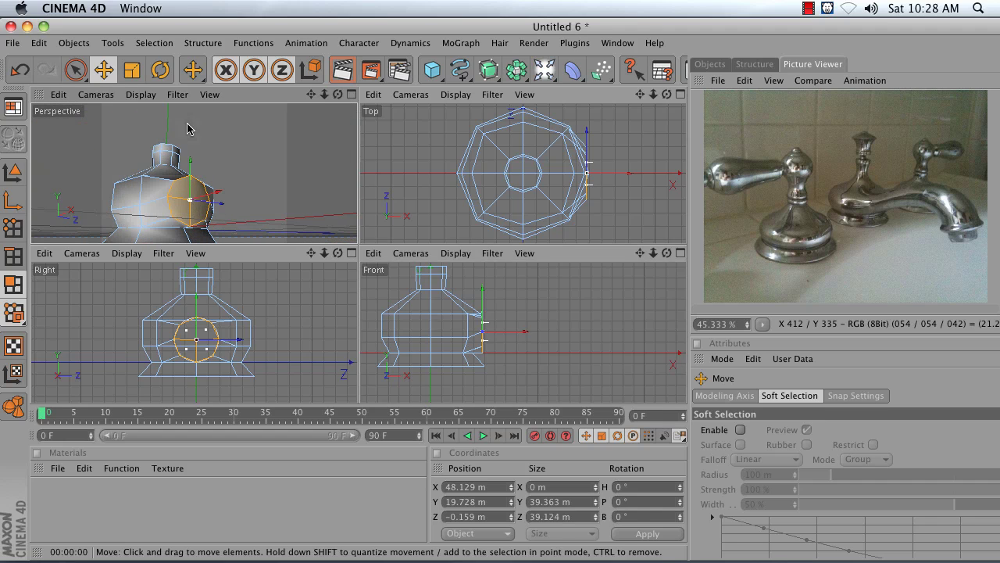
click(133, 72)
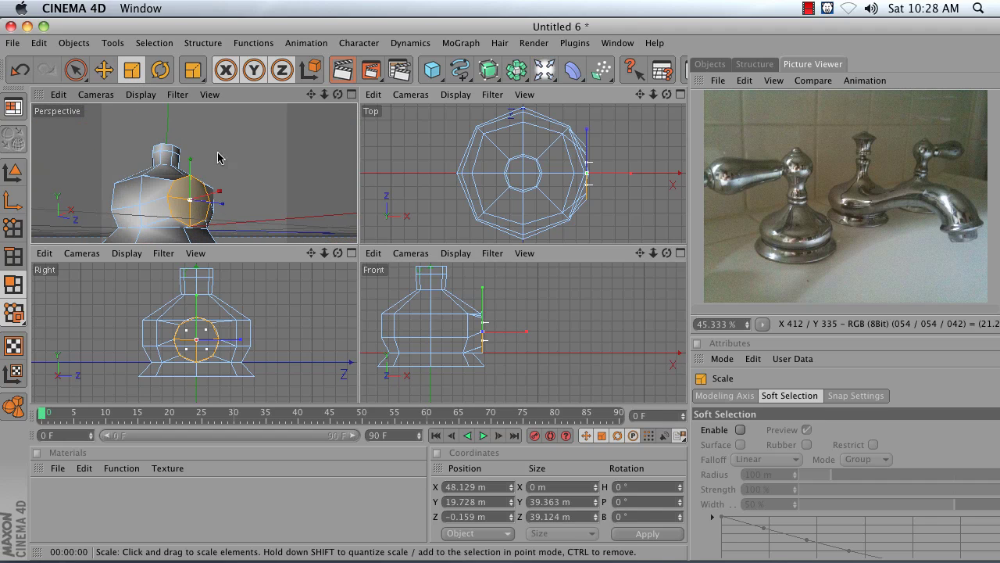
drag(257, 154, 257, 154)
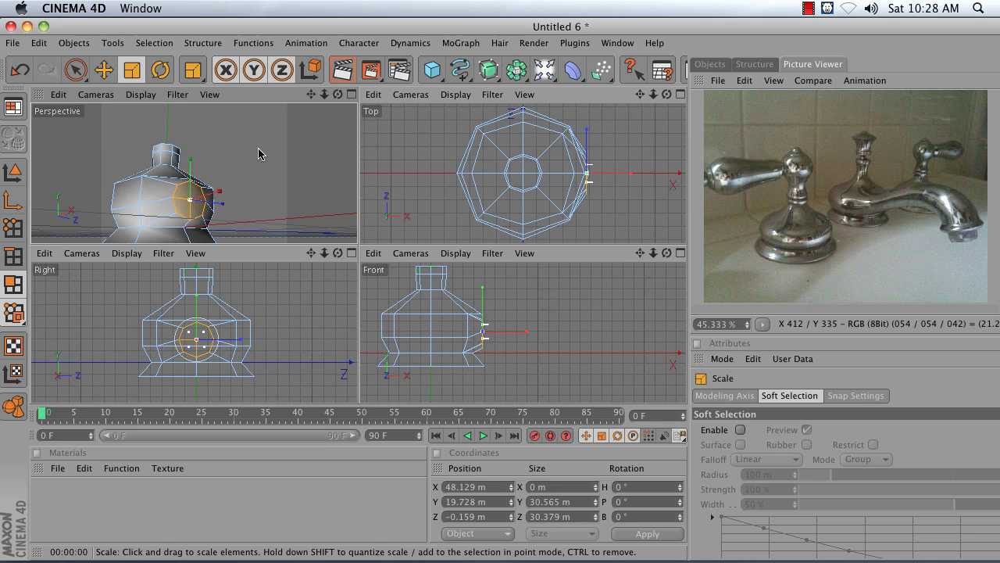
click(104, 70)
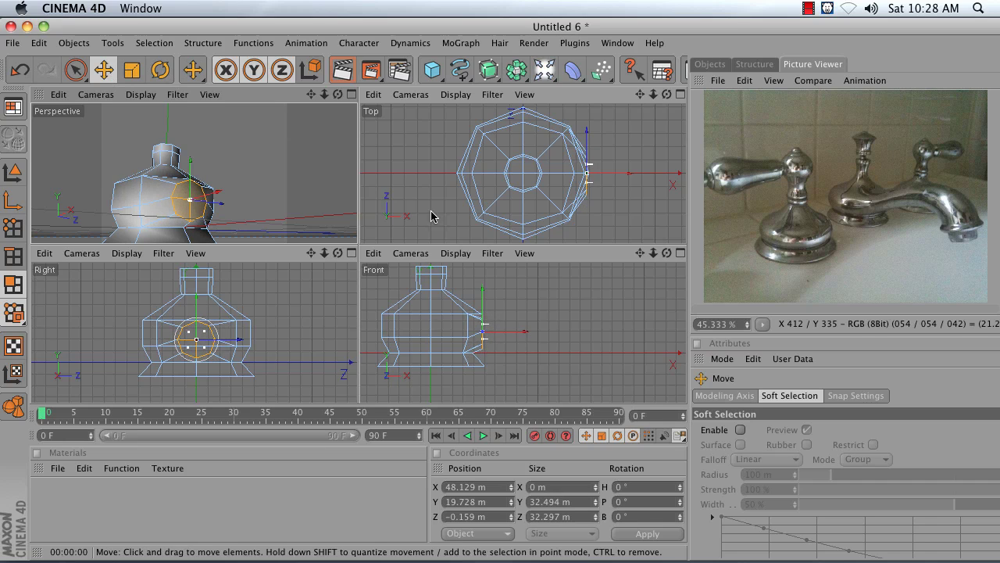
- Extrude the round patch outward by about 49 m and again by about 39 m, and scale the end face to about 26 m
right_click(558, 279)
click(595, 302)
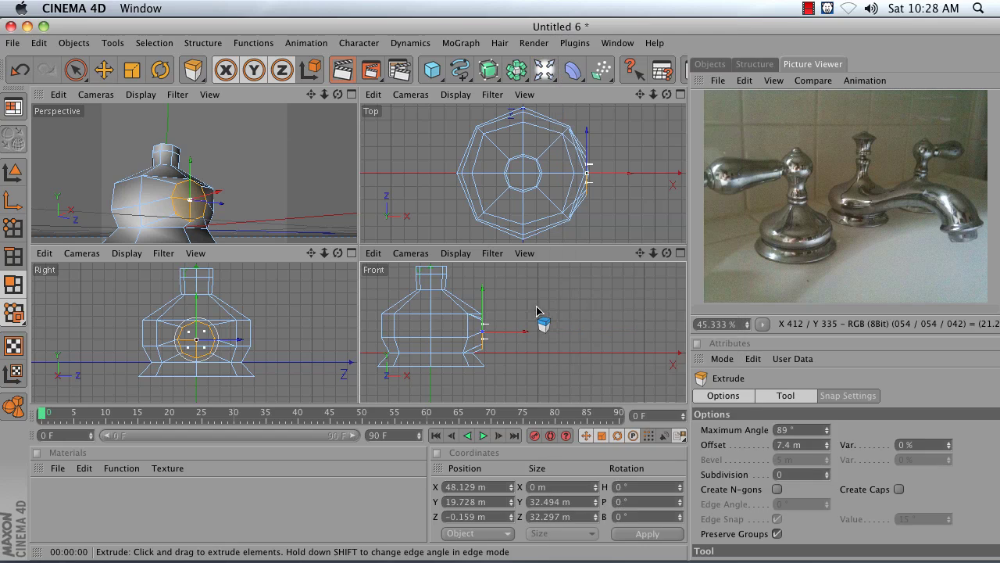
drag(536, 317, 552, 311)
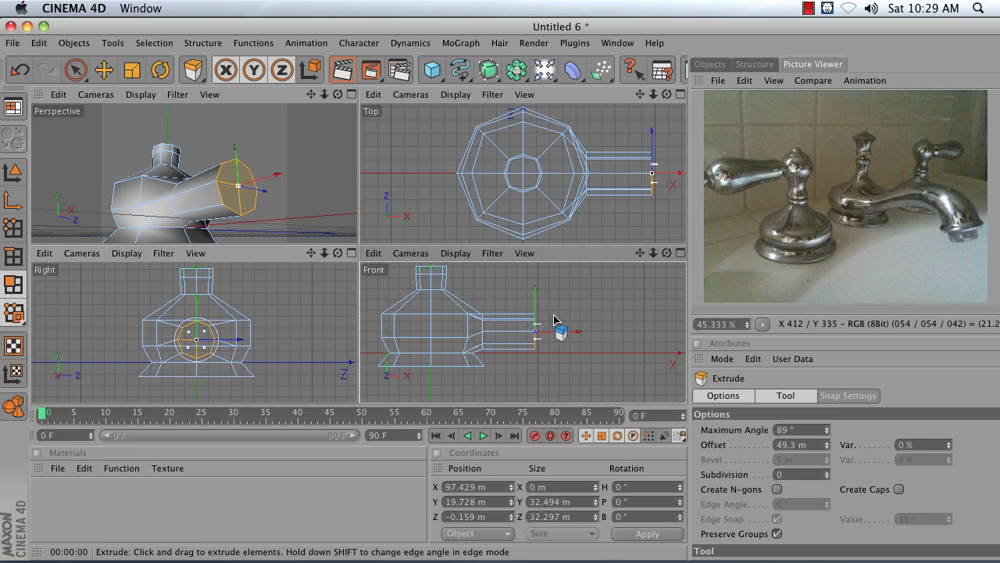
drag(552, 316, 578, 315)
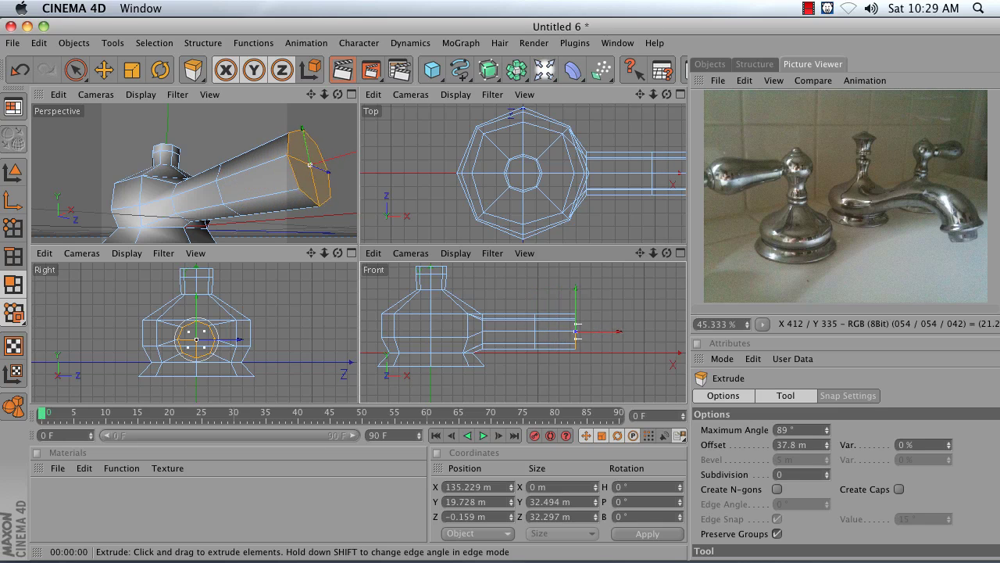
click(132, 70)
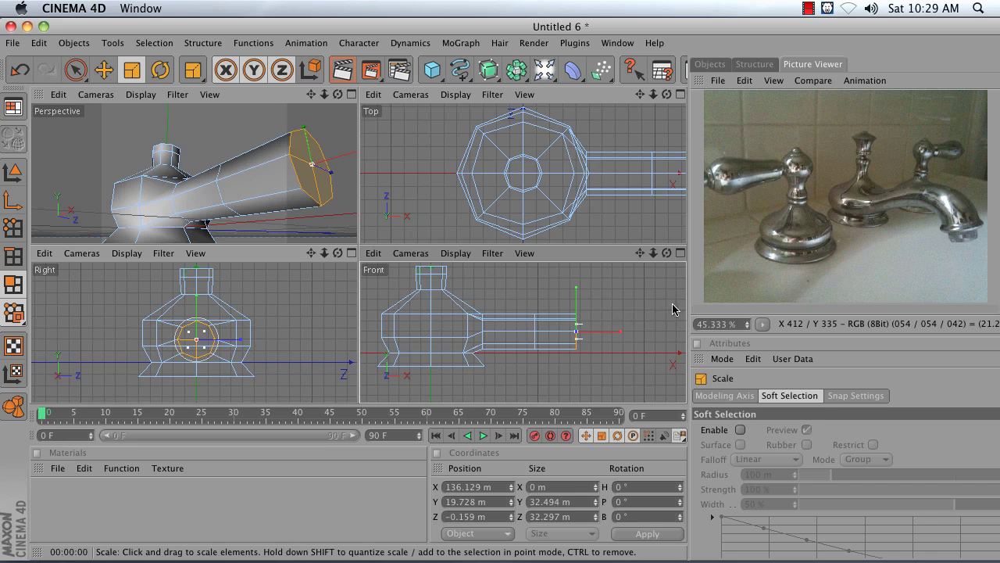
drag(674, 310, 641, 310)
- Rotate the spout's end face 90° to point downward and lower it to about 2 m in Y and 133 m in X
click(160, 70)
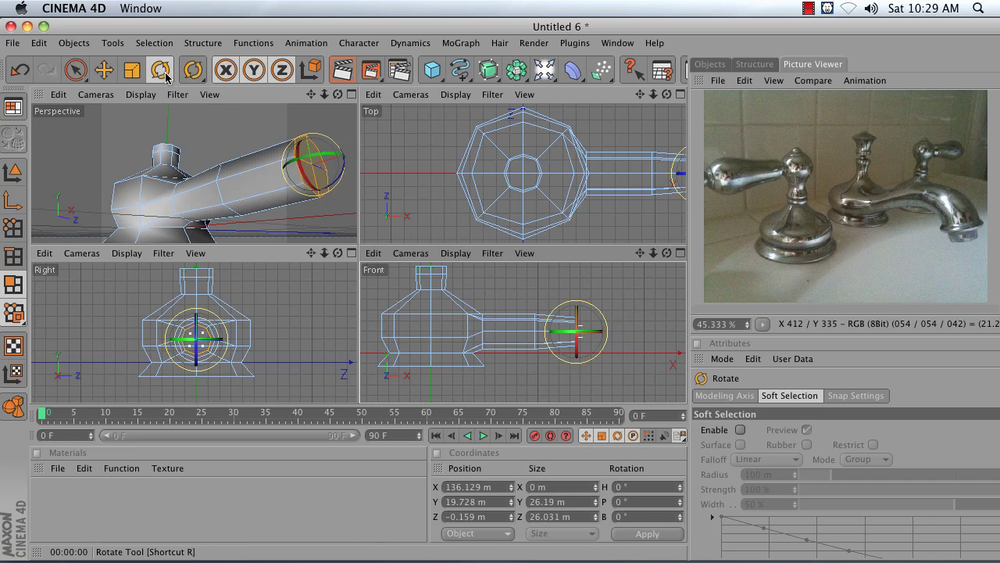
shift+drag(622, 303, 617, 382)
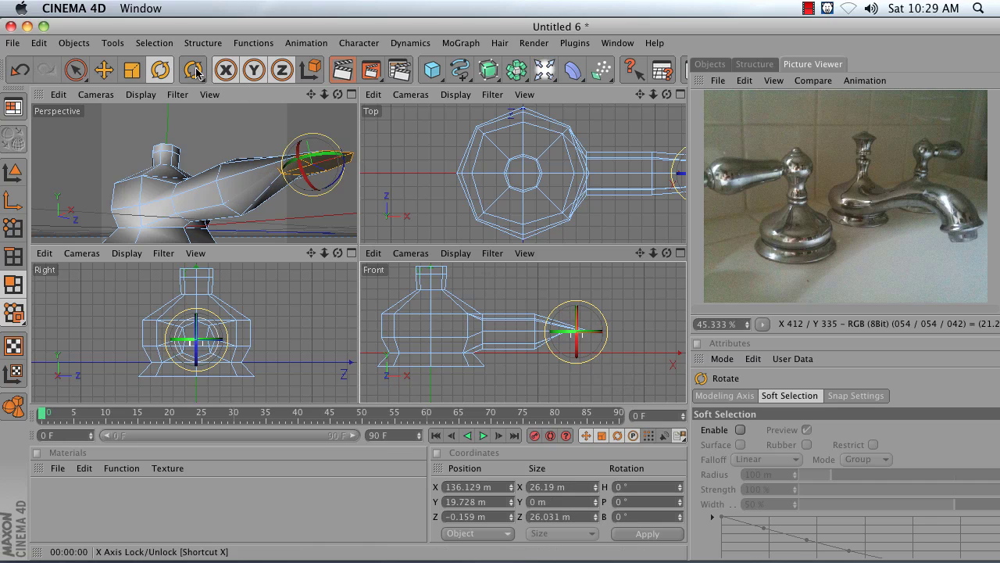
click(110, 71)
drag(603, 302, 603, 319)
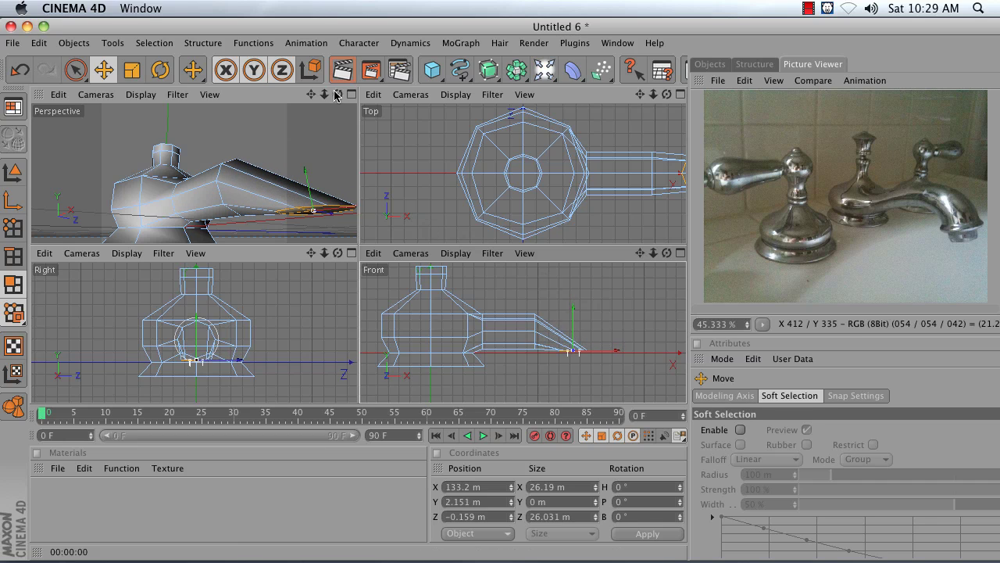
- Inset the spout's downward-facing end polygons by about 2.7 m with Extrude Inner
drag(335, 93, 319, 107)
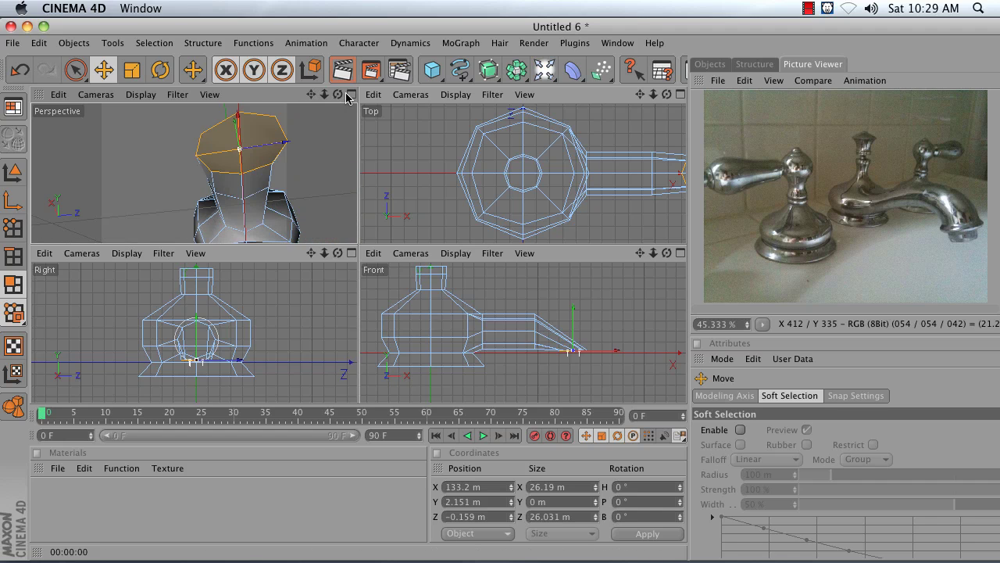
click(352, 94)
right_click(207, 140)
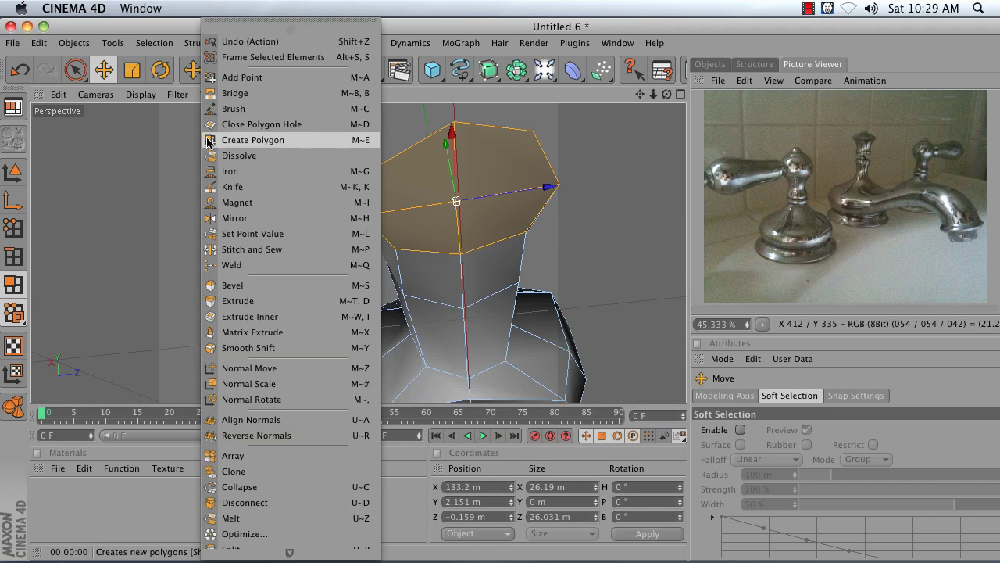
click(275, 317)
drag(292, 222, 292, 222)
- Extrude the inset end polygons downward by about 5.3 m to form the spout's nozzle
right_click(290, 218)
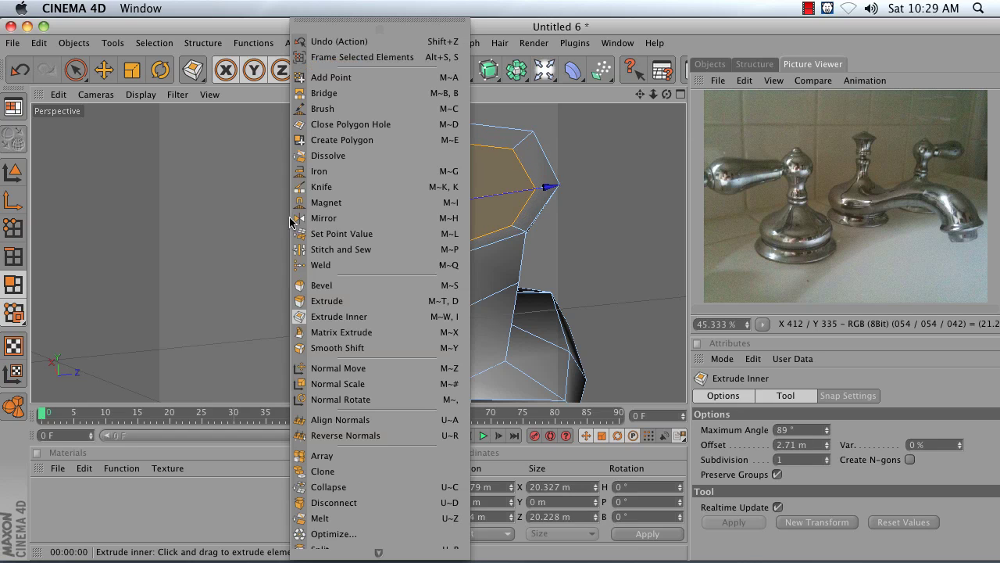
click(335, 304)
drag(336, 303, 367, 280)
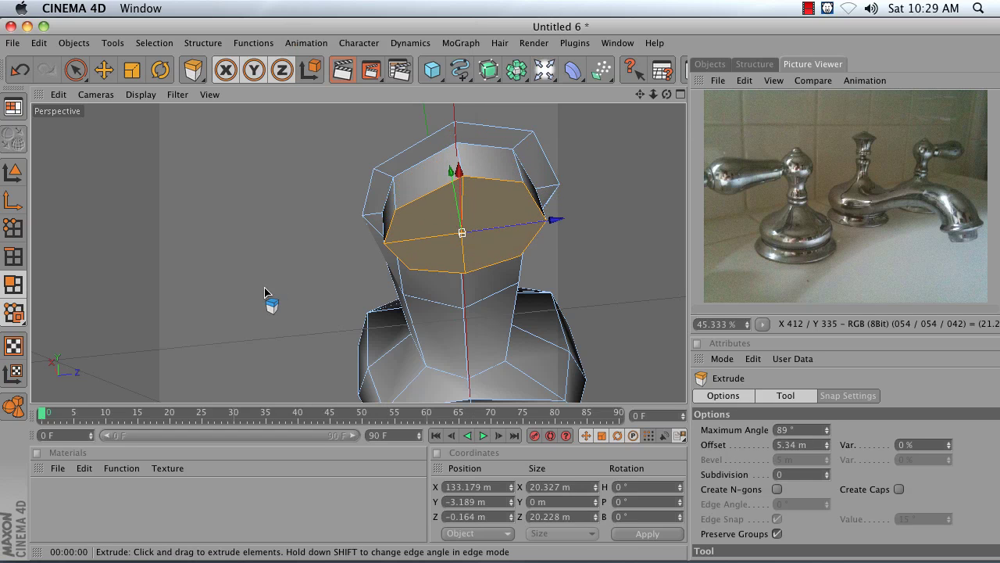
- Select the edge loop around the spout's bend and rotate it to span about 18 m in X and 27 m in Y, tilting its upper edge toward the nozzle
mouse_move(667, 94)
mouse_down()
mouse_move(640, 94)
mouse_move(666, 94)
mouse_up()
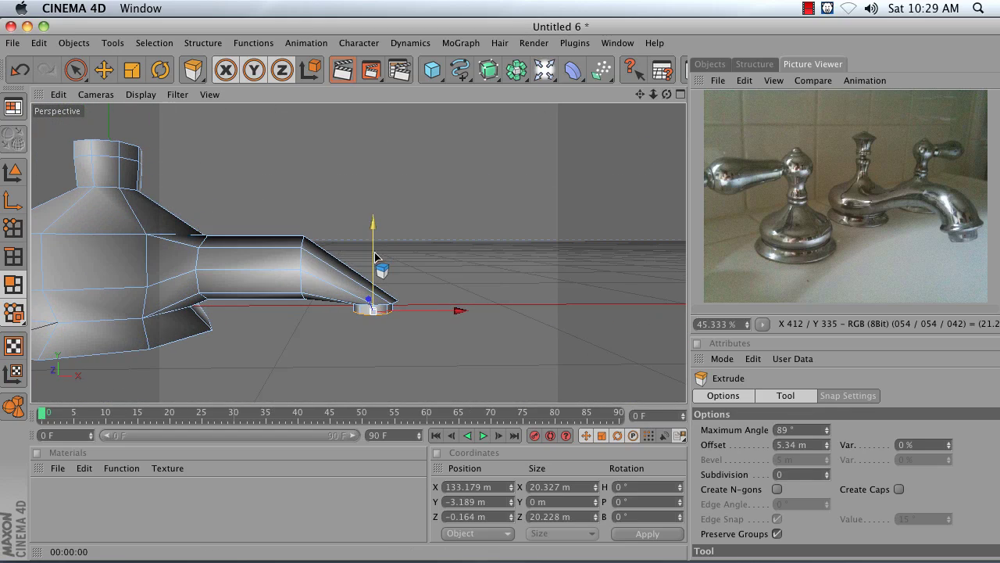
click(682, 94)
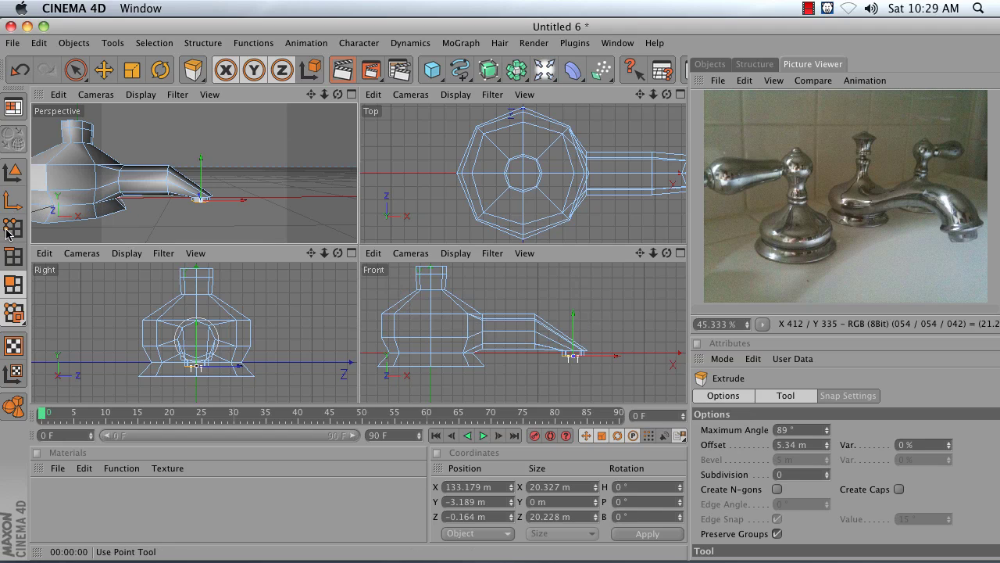
click(12, 255)
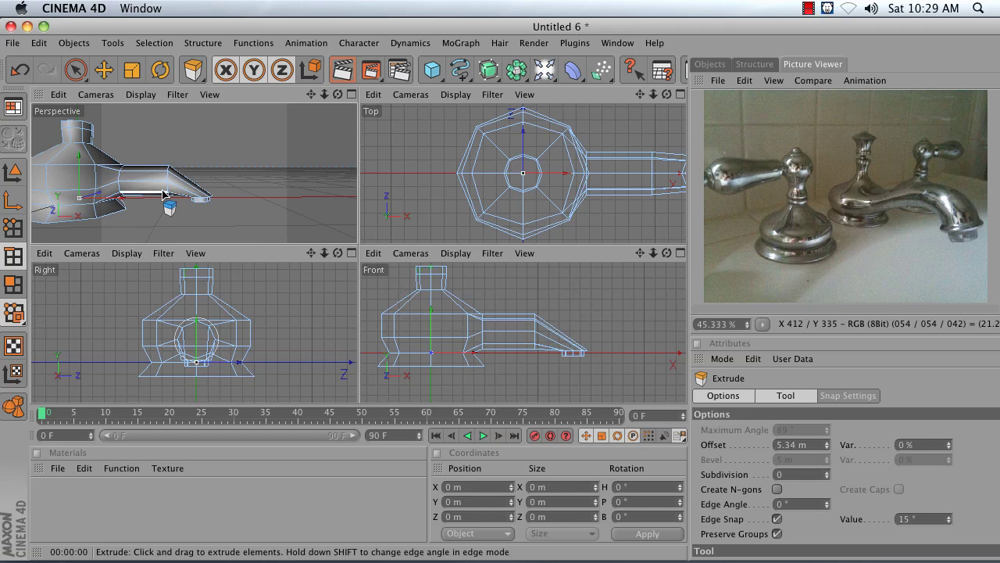
click(350, 95)
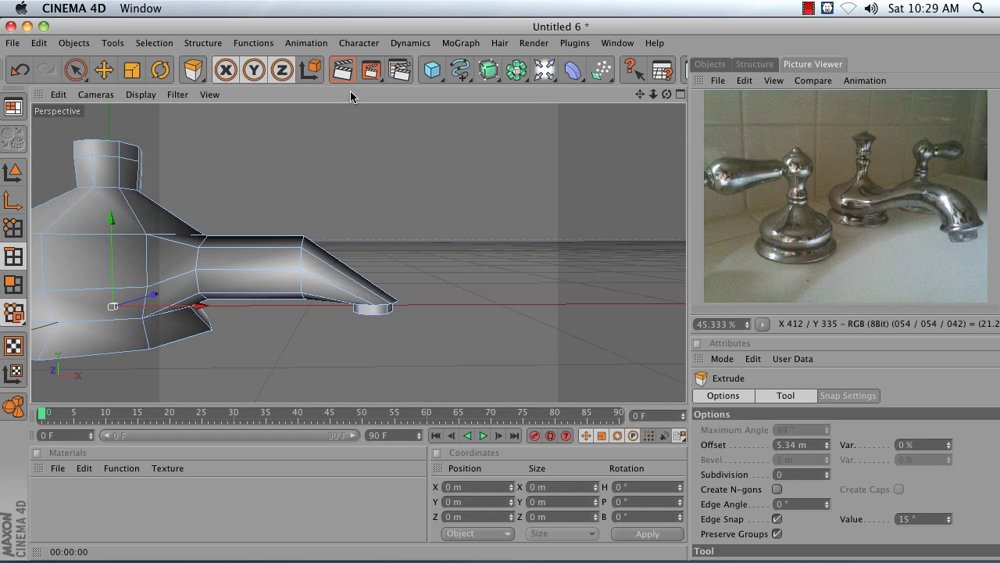
click(165, 43)
click(192, 149)
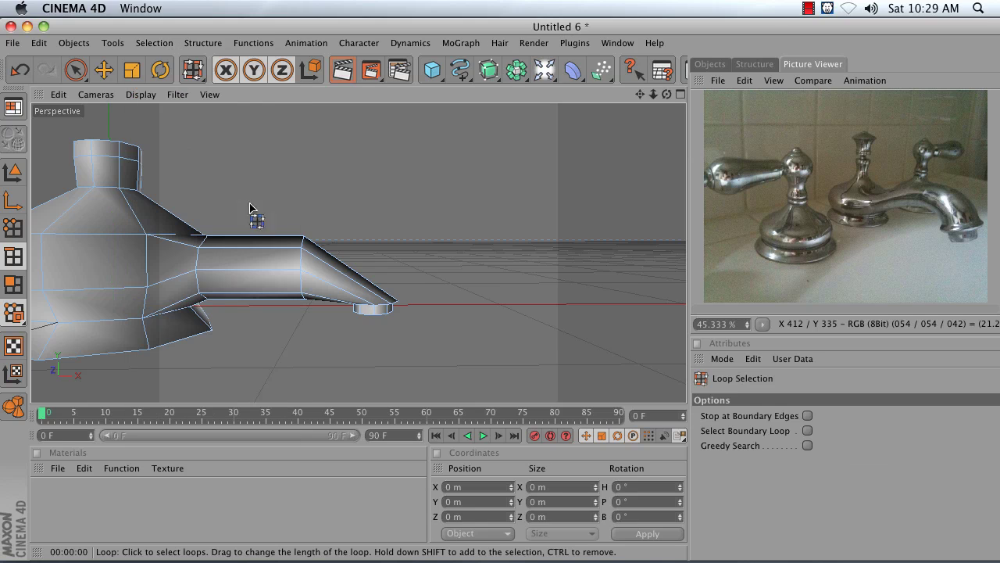
click(304, 269)
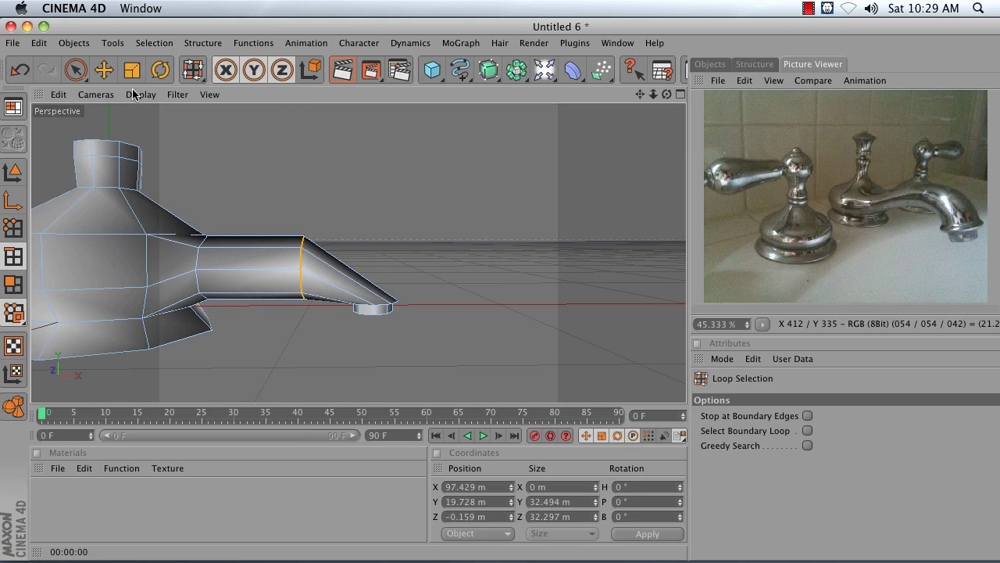
click(159, 71)
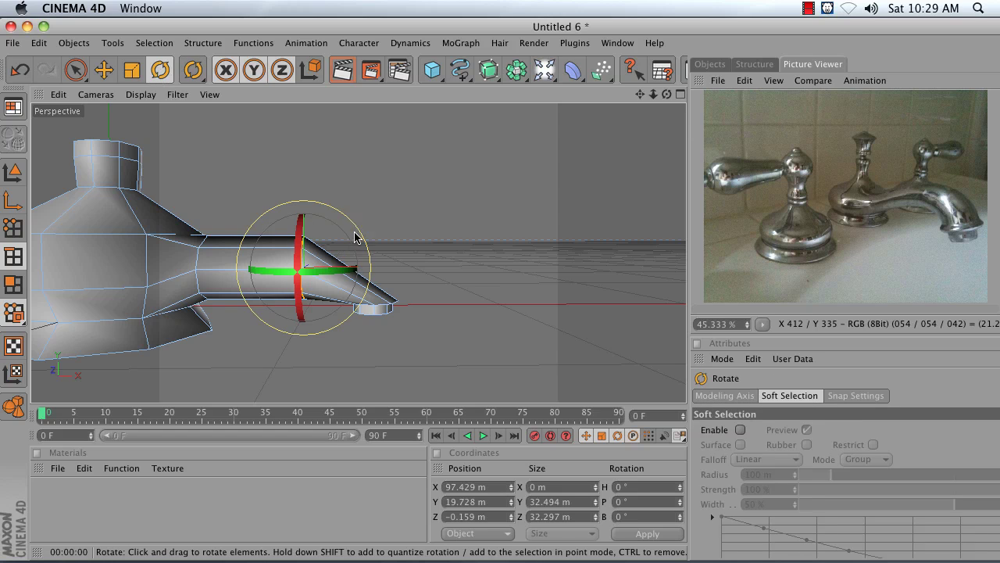
drag(666, 94, 665, 97)
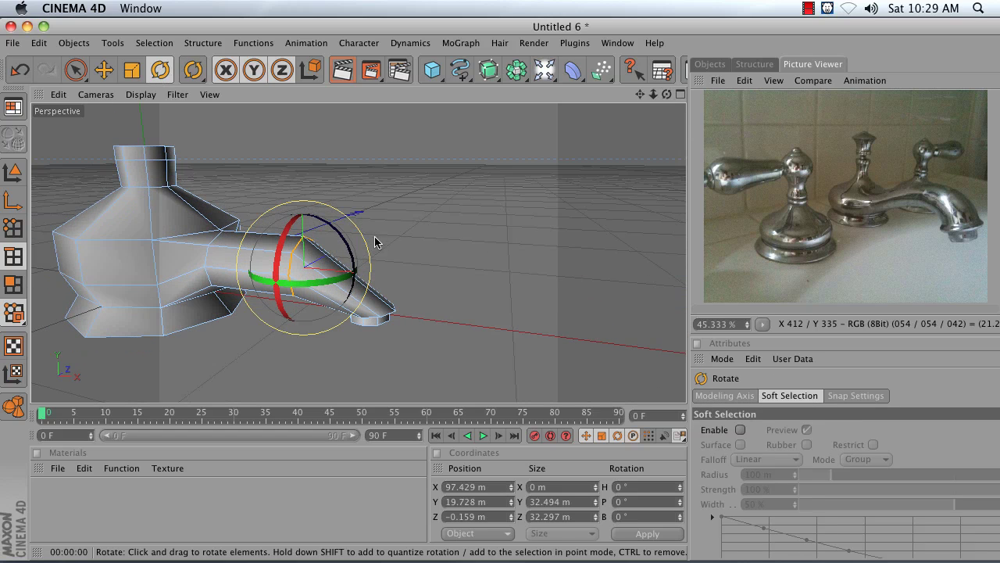
drag(357, 247, 342, 239)
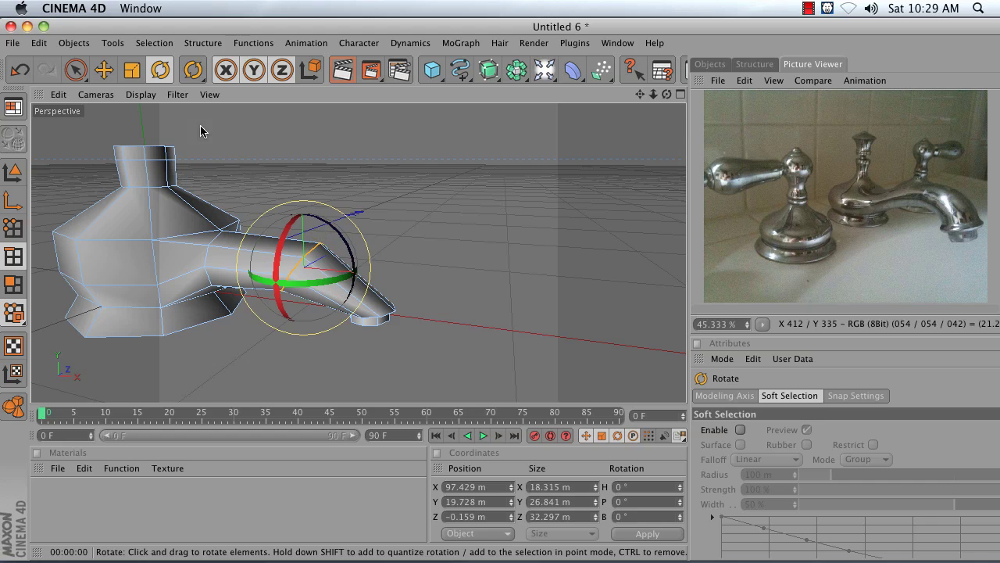
- Move the spout's bend edge loop outward and up to about 112 m in X and 26 m in Y
click(103, 70)
click(680, 94)
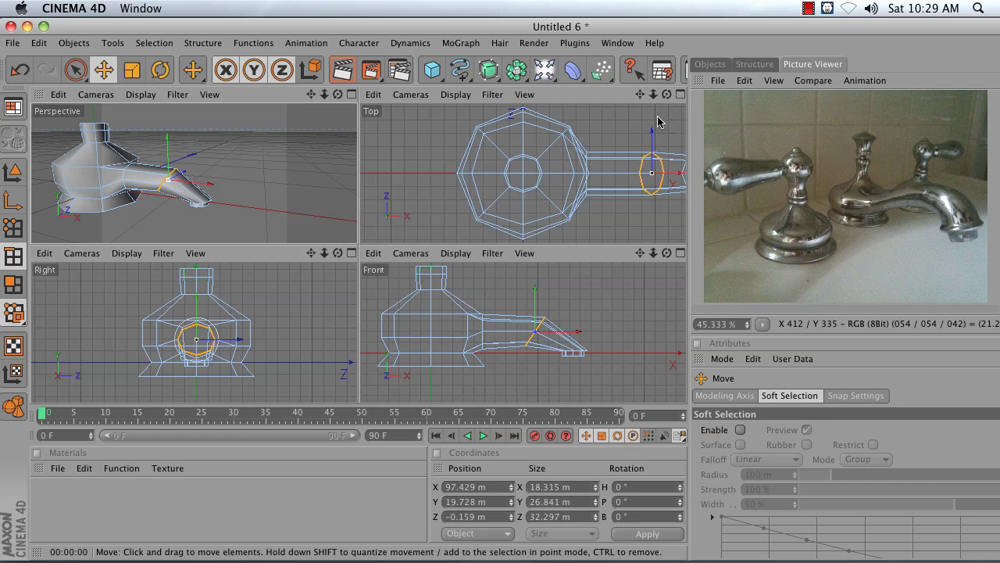
drag(517, 360, 537, 351)
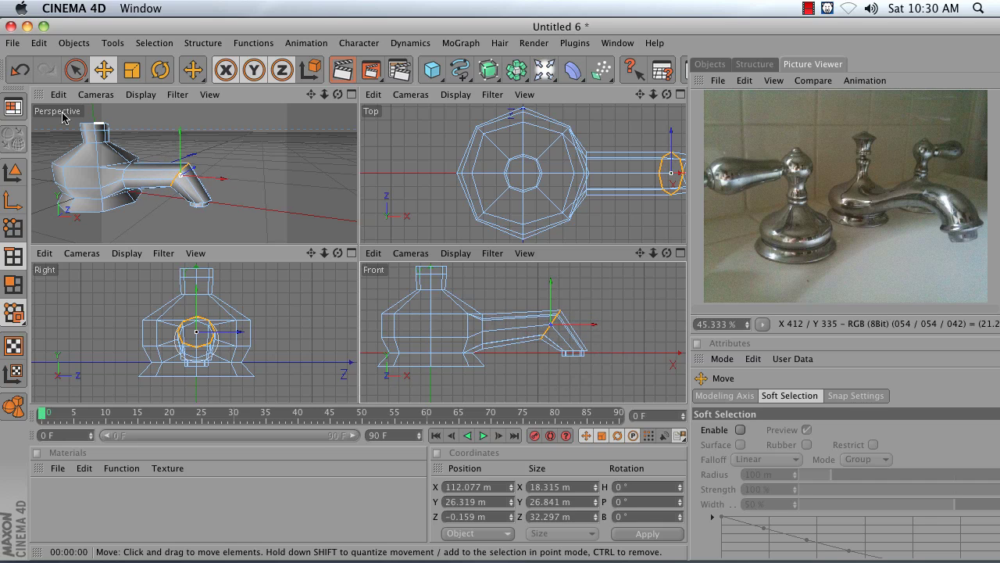
- Select all points of the spout's nozzle, including hidden ones, tilt them to face outward and raise them slightly
click(13, 227)
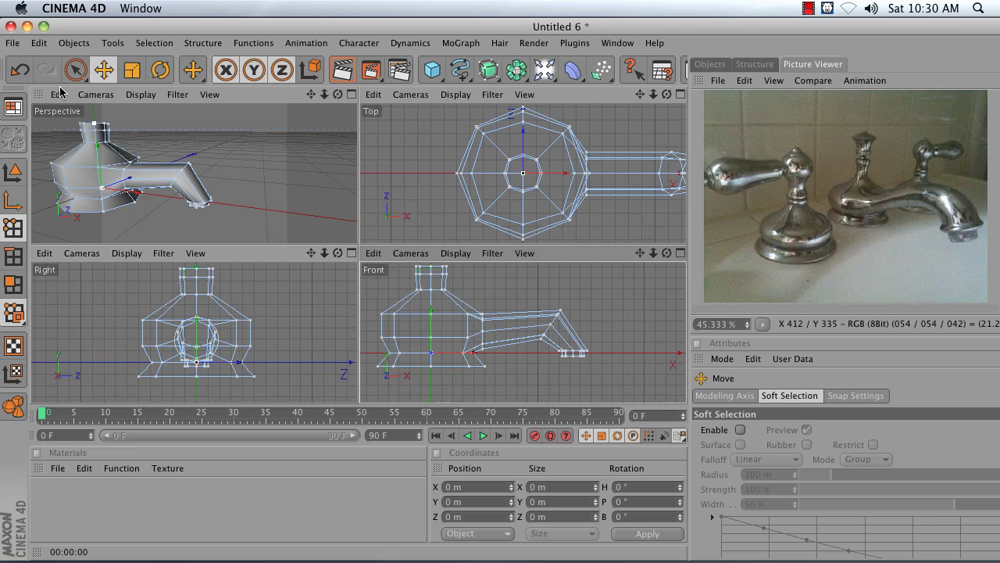
click(75, 70)
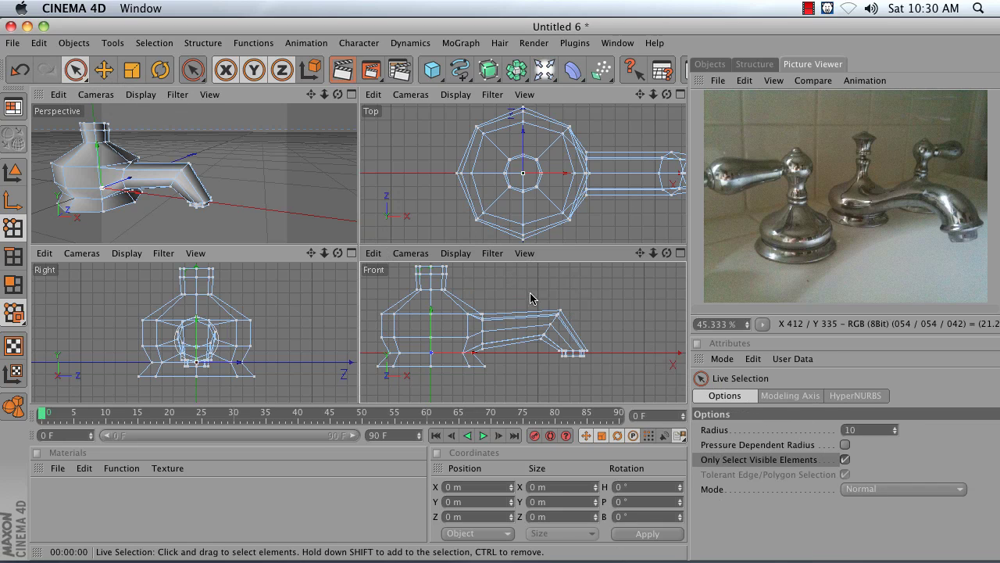
click(844, 459)
mouse_move(585, 352)
mouse_down()
mouse_move(562, 358)
mouse_move(605, 370)
mouse_up()
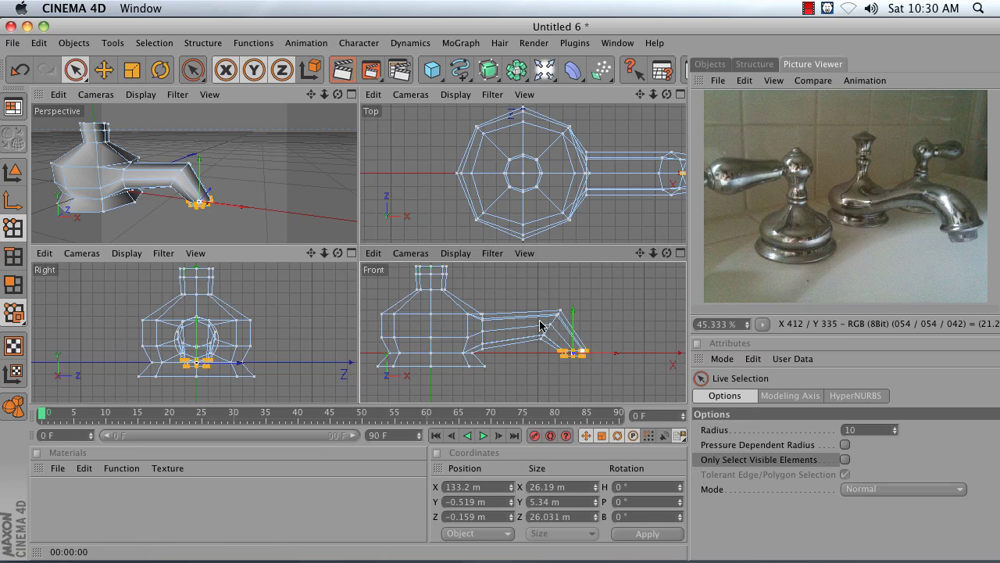
key(r)
drag(634, 331, 658, 305)
click(102, 70)
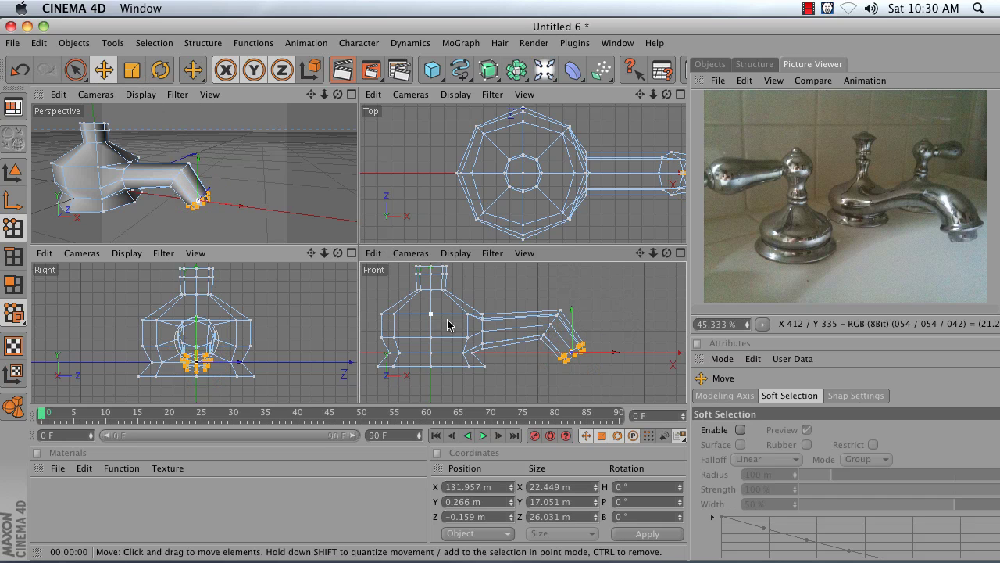
drag(508, 366, 515, 355)
- Add a HyperNURBS object and make the faucet's Cylinder its child to smooth the mesh
click(13, 172)
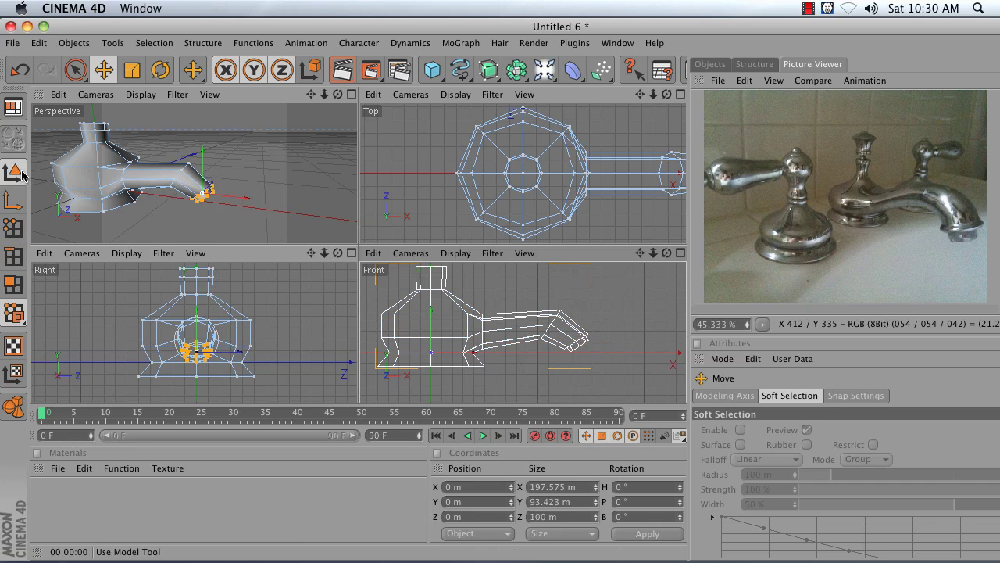
click(367, 114)
click(350, 96)
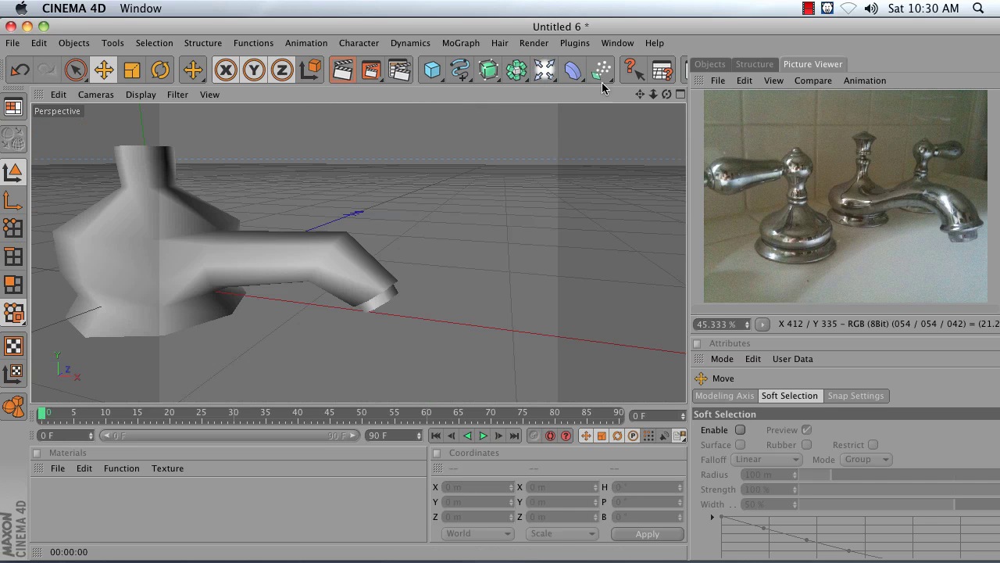
drag(638, 97, 638, 97)
right_drag(638, 97, 639, 97)
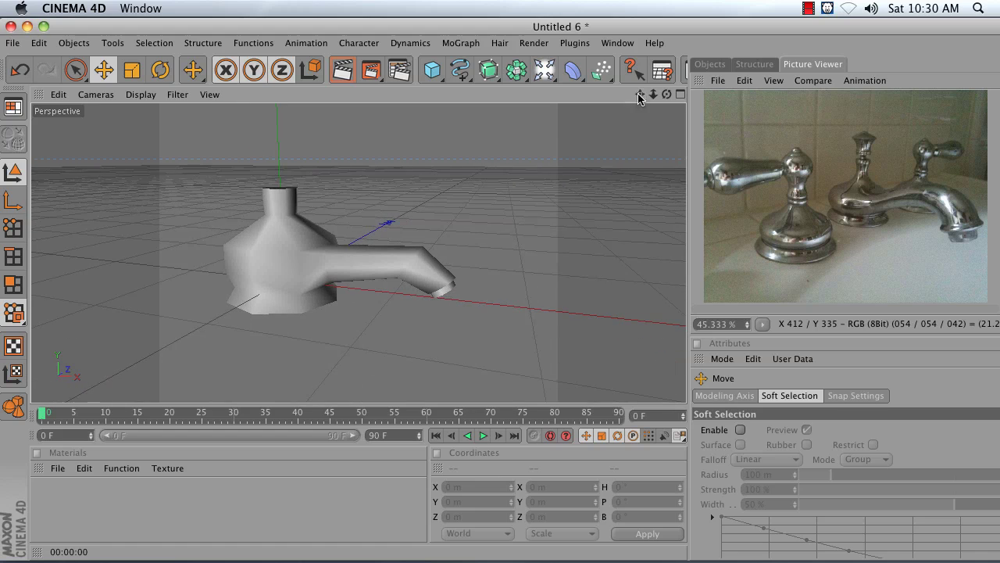
click(711, 64)
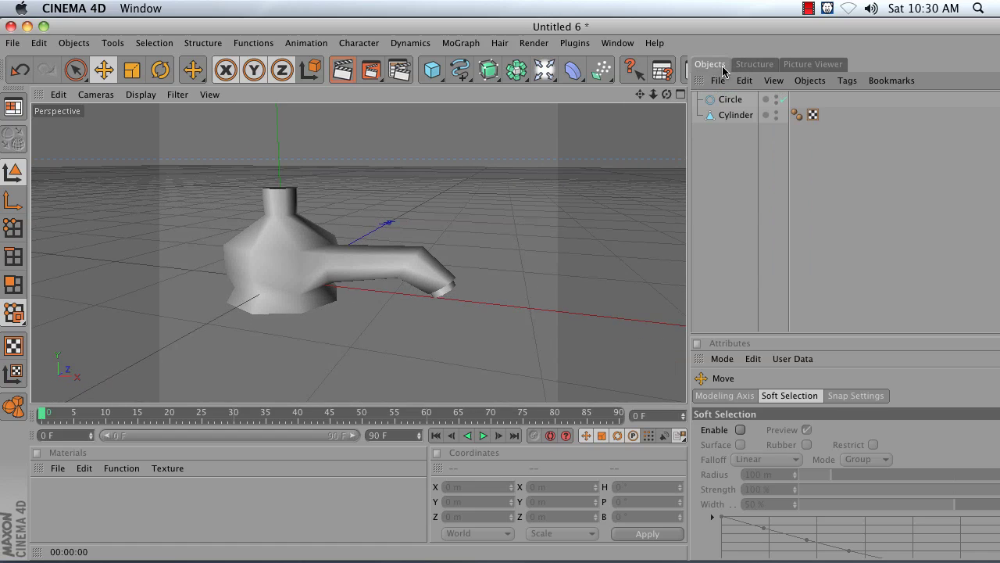
click(492, 72)
drag(727, 101, 740, 99)
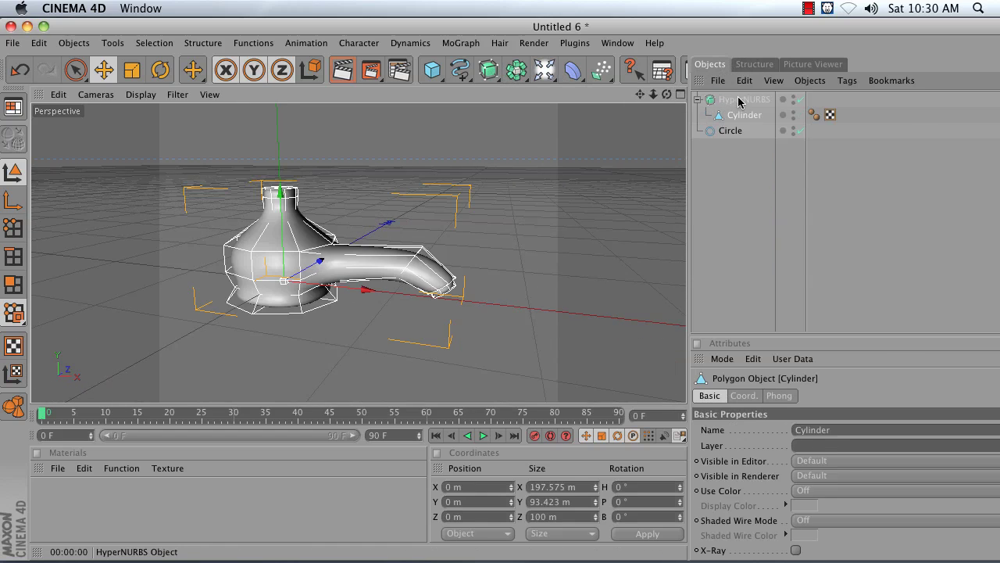
click(739, 99)
click(741, 168)
drag(663, 94, 611, 153)
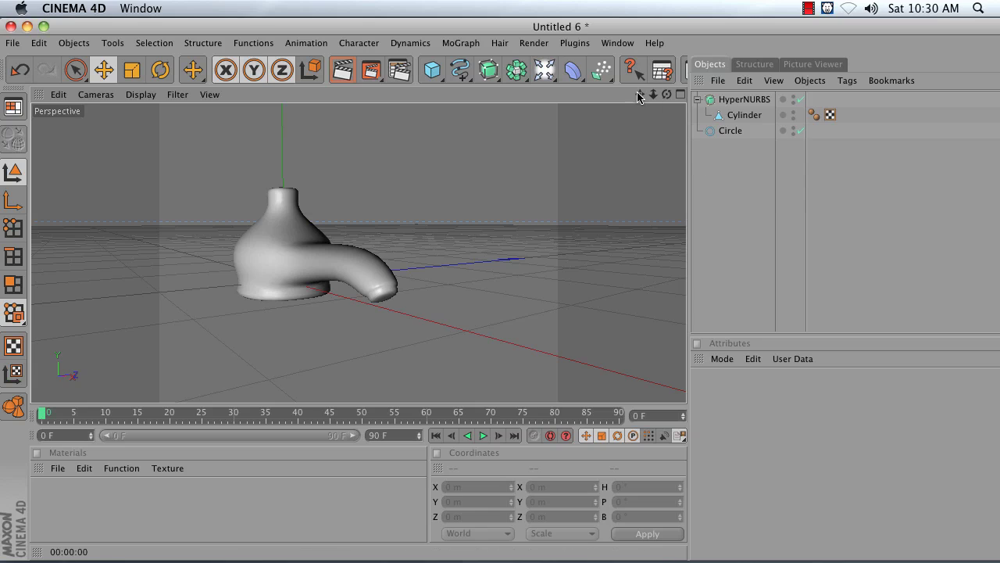
drag(640, 93, 631, 151)
mouse_move(537, 559)
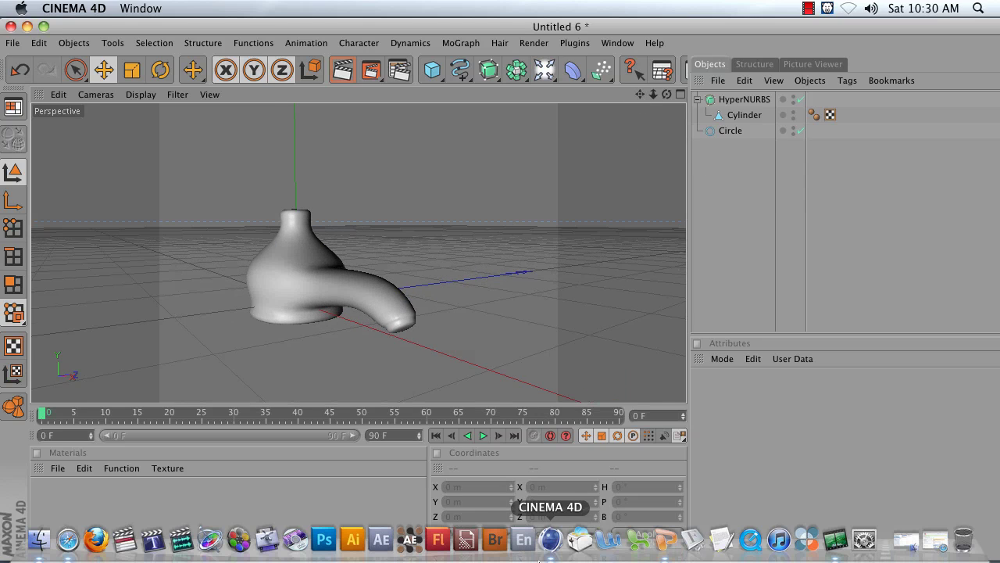
click(832, 541)
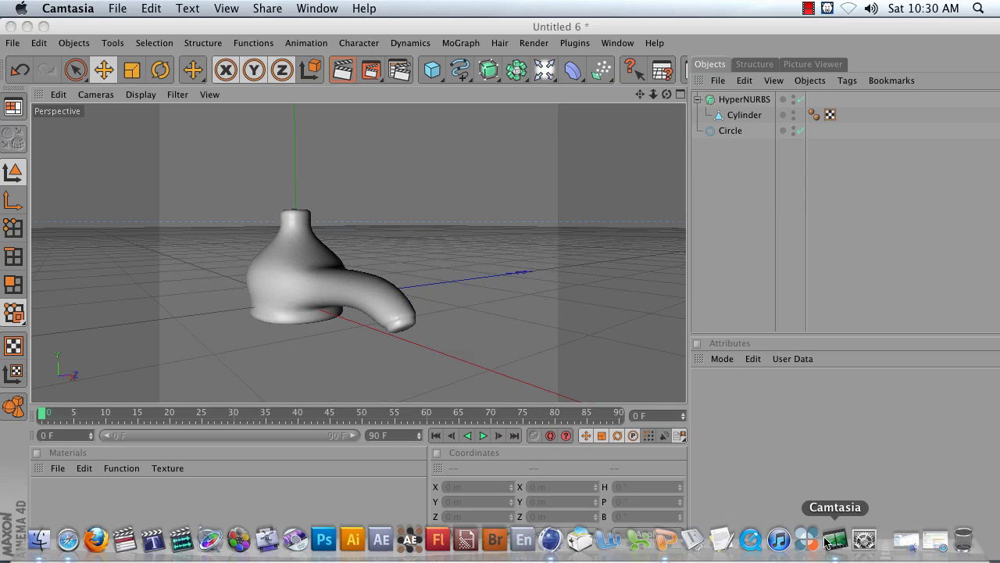